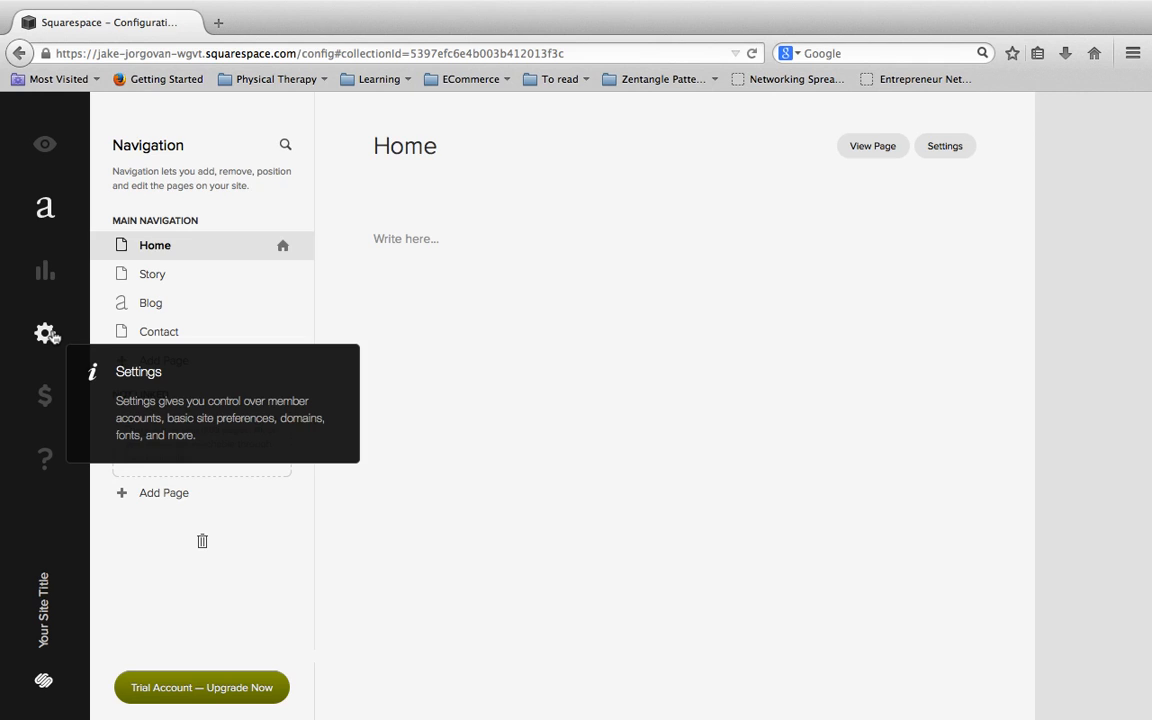
- Open the site settings and look through the list of settings categories
{"action": "left_click", "coordinate": [48, 334]}
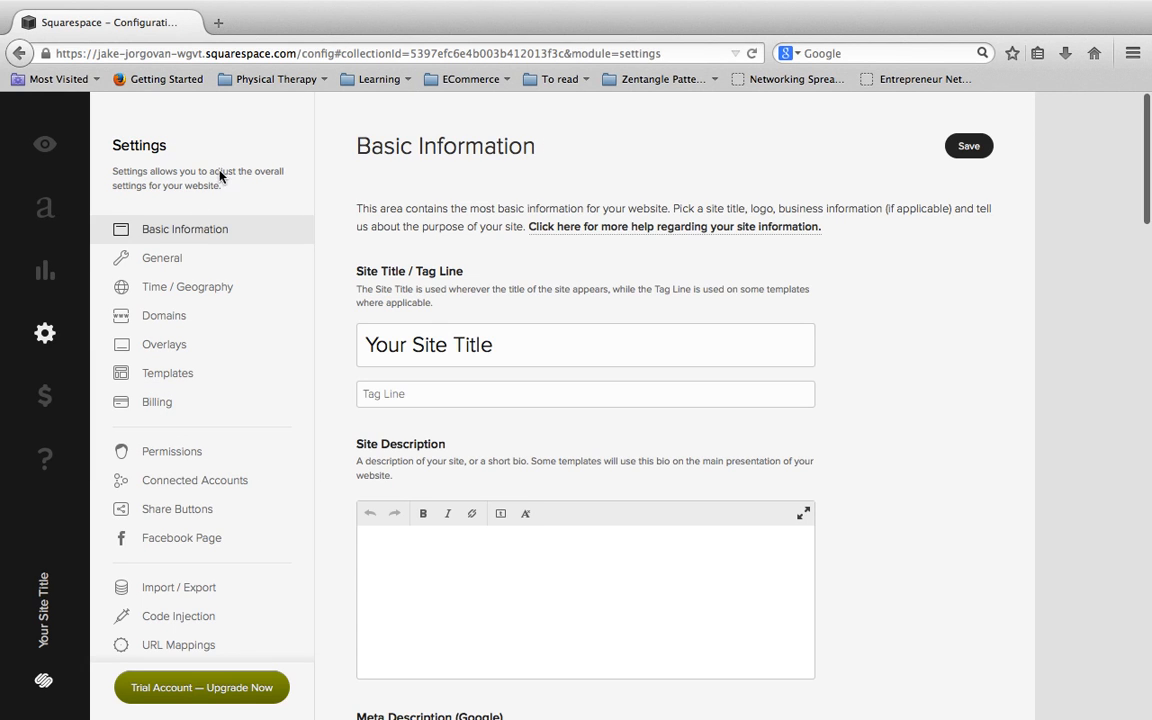
{"action": "scroll", "coordinate": [217, 250], "scroll_direction": "down", "scroll_amount": 3}
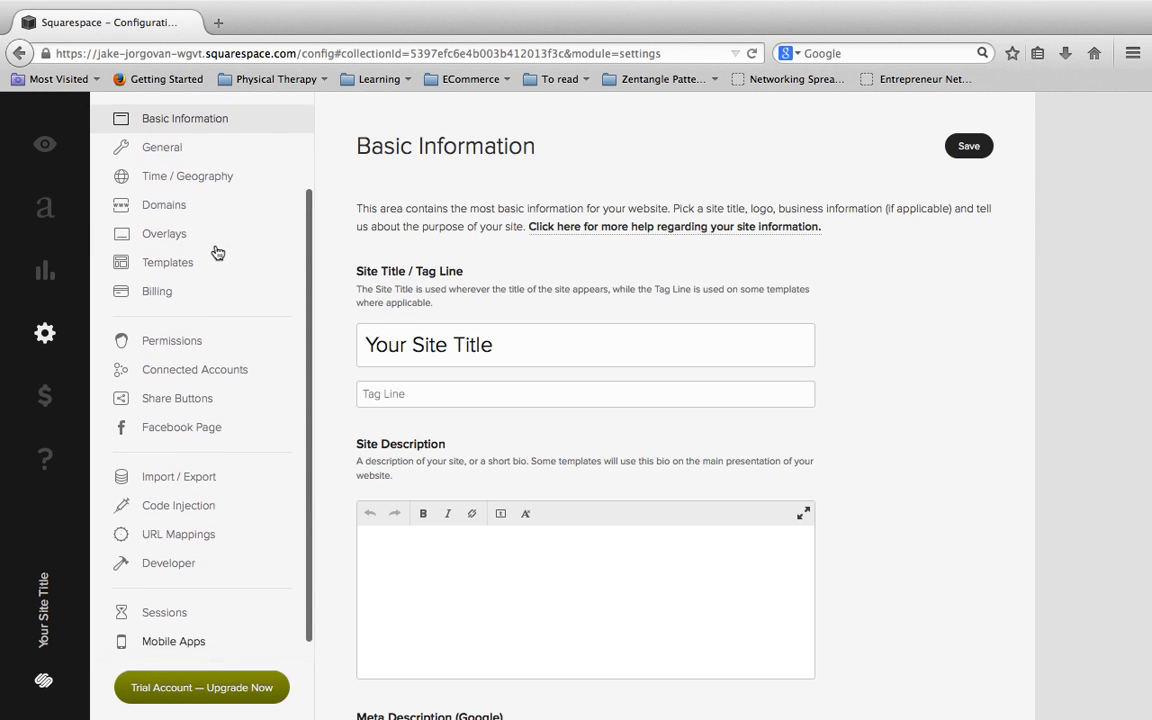
{"action": "scroll", "coordinate": [217, 253], "scroll_direction": "down", "scroll_amount": 1}
{"action": "scroll", "coordinate": [217, 253], "scroll_direction": "up", "scroll_amount": 4}
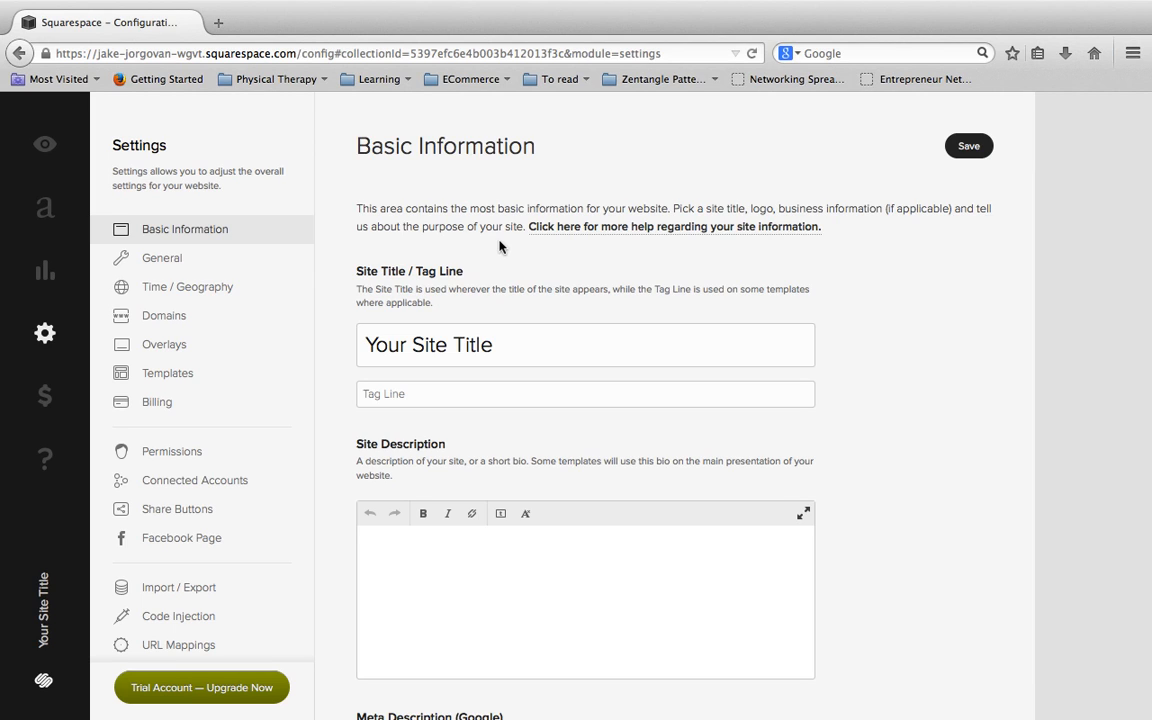
- Set the site title to "PicBuggy" and the tag line to "A bug a day"
{"action": "left_click", "coordinate": [556, 353]}
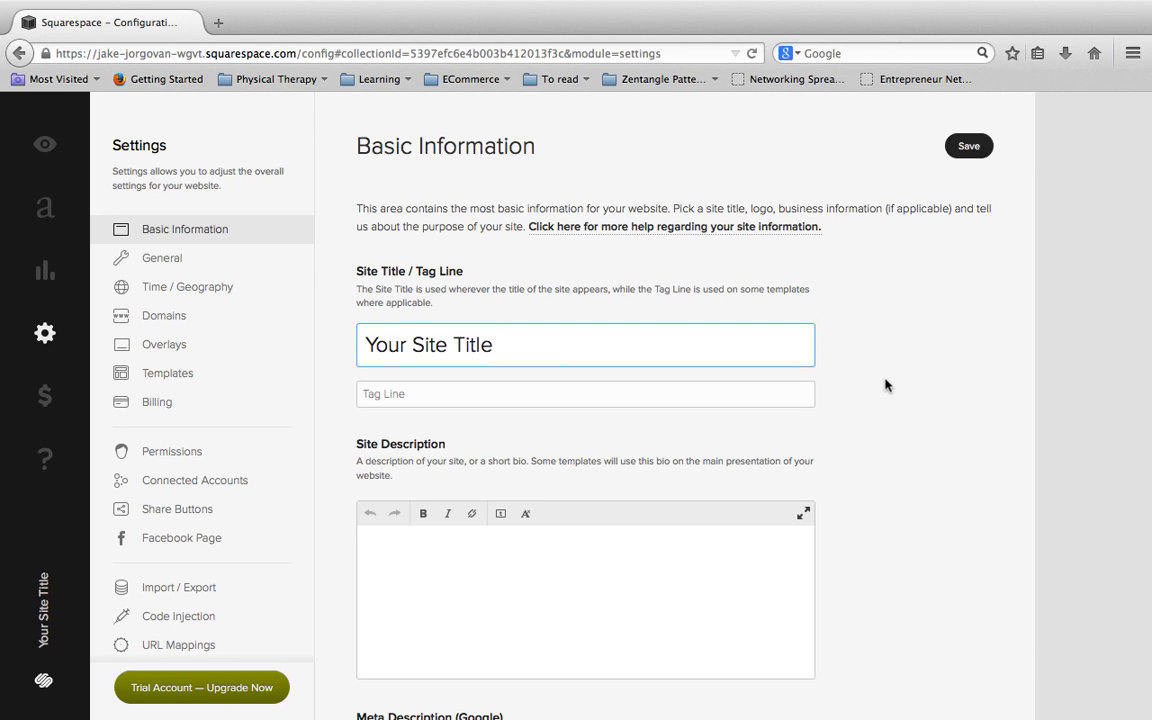
{"action": "key", "text": "super+a"}
{"action": "type", "text": "PicBuggy"}
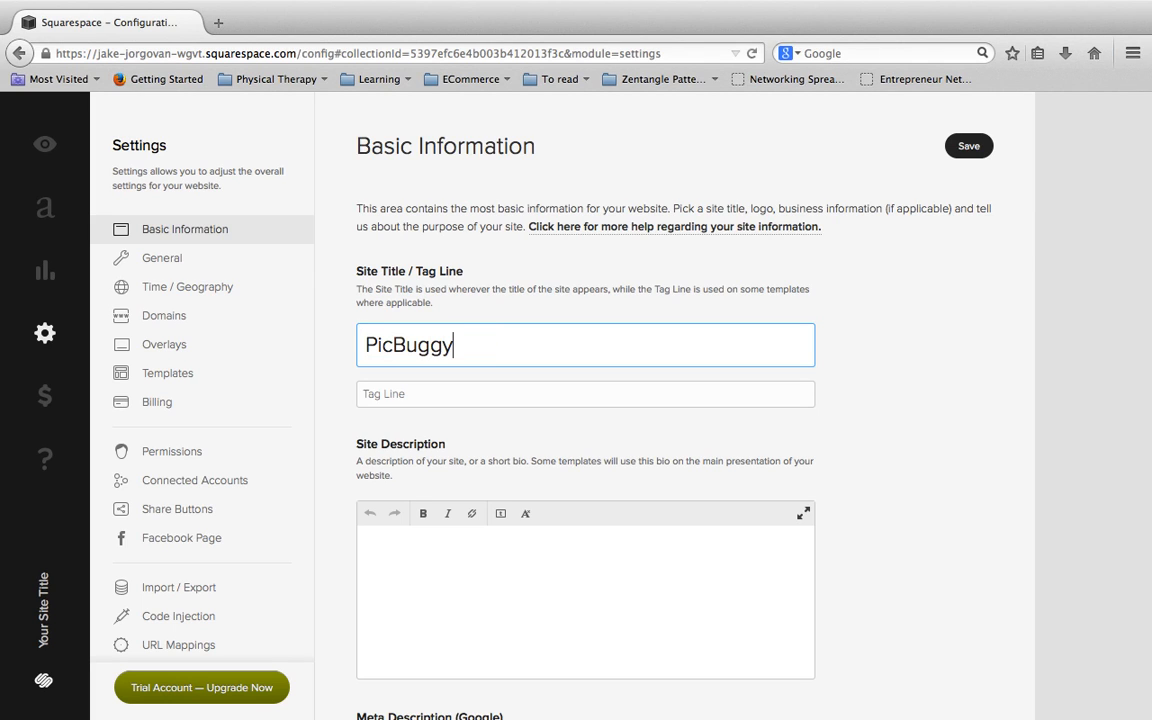
{"action": "key", "text": "Tab"}
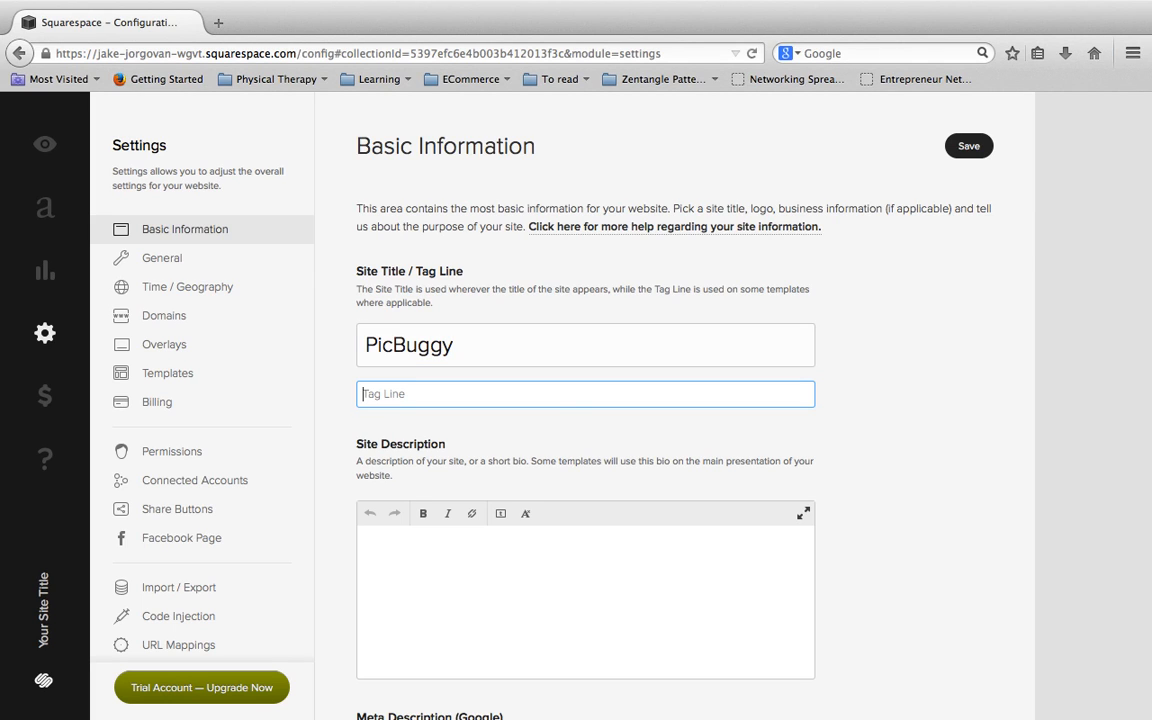
{"action": "type", "text": "A bug a day"}
{"action": "key", "text": "Tab"}
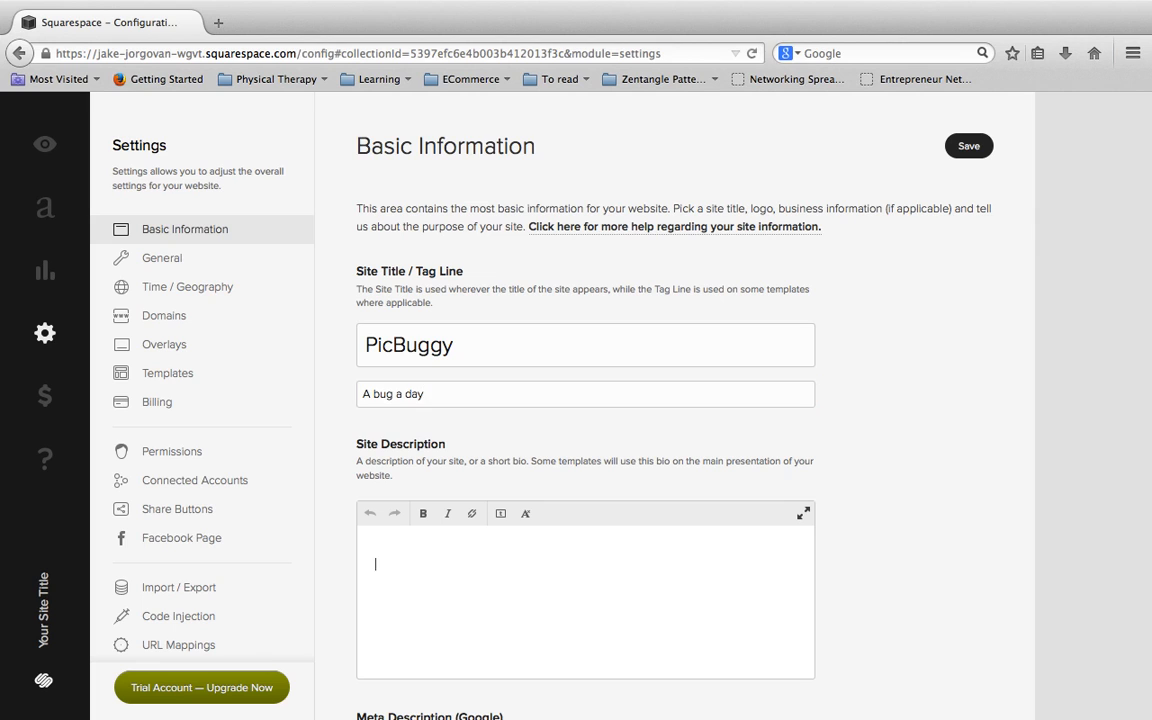
{"action": "left_click", "coordinate": [657, 395]}
- Enter the Google meta description "PicBuggy posts vintage VW bugs and buses daily"
{"action": "scroll", "coordinate": [651, 417], "scroll_direction": "down", "scroll_amount": 2}
{"action": "left_click", "coordinate": [687, 489]}
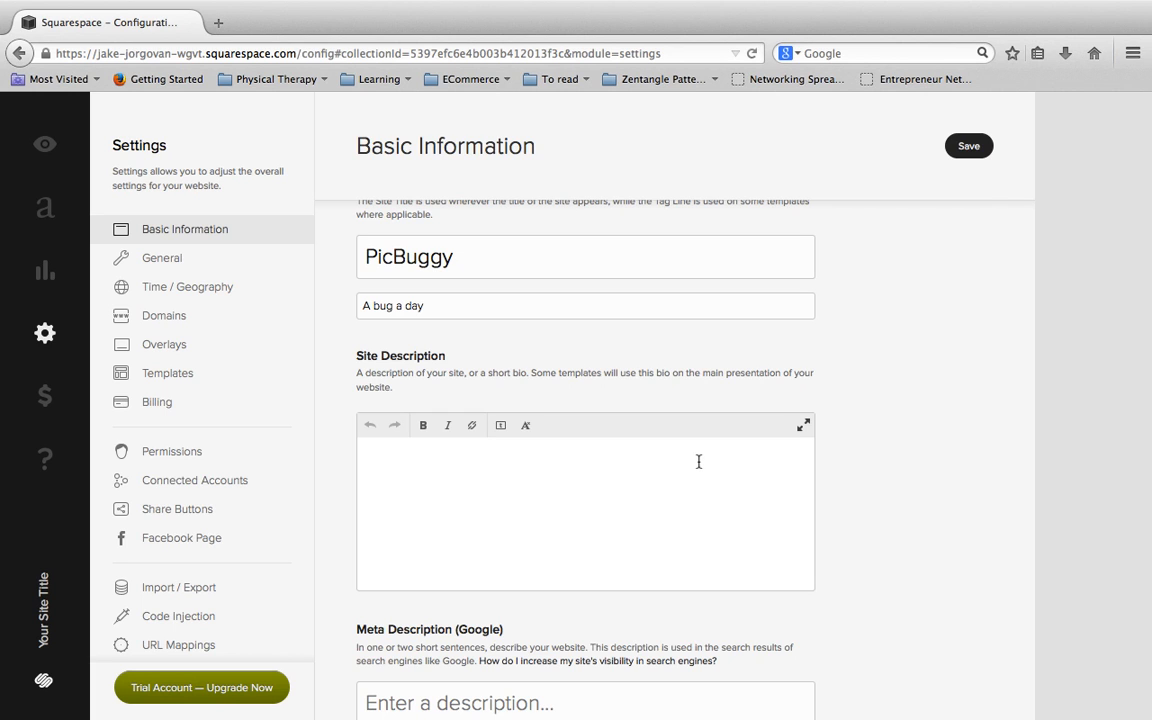
{"action": "scroll", "coordinate": [862, 448], "scroll_direction": "down", "scroll_amount": 5}
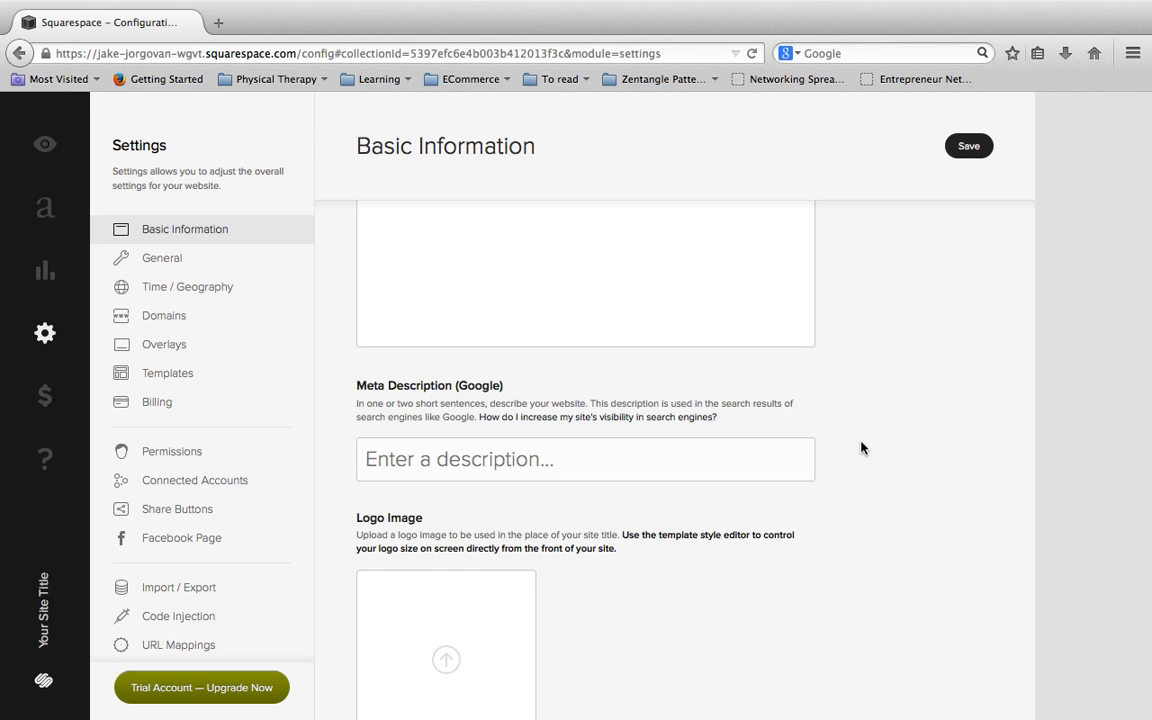
{"action": "scroll", "coordinate": [862, 448], "scroll_direction": "down", "scroll_amount": 1}
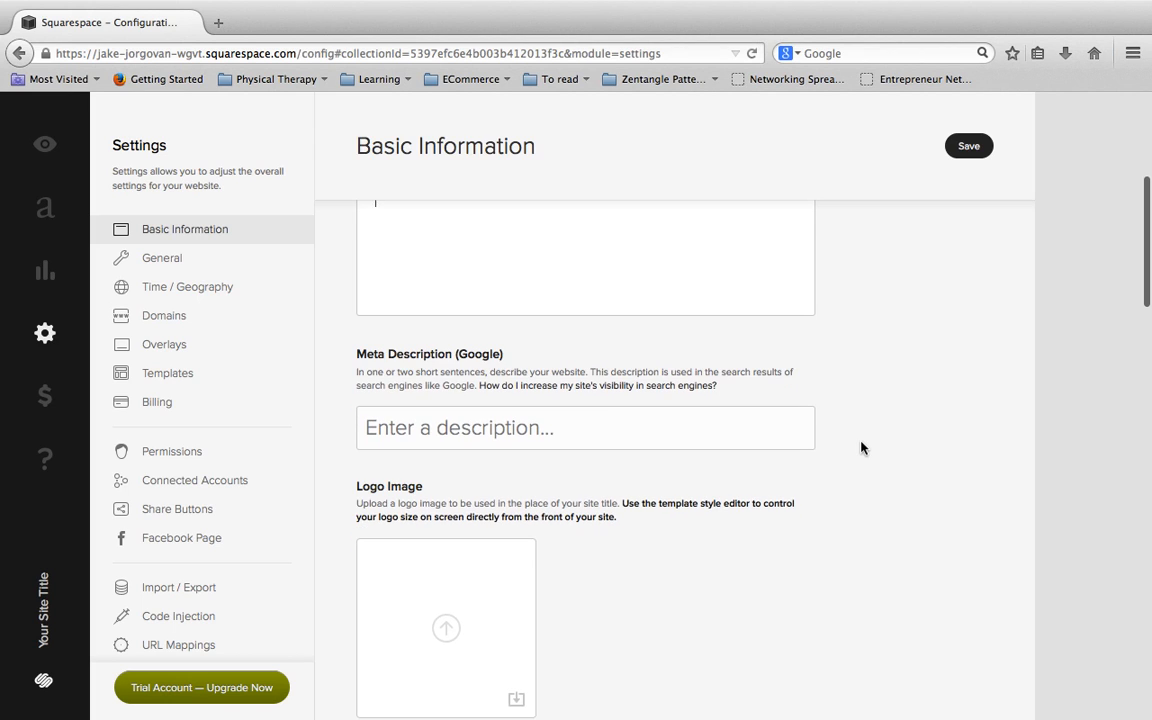
{"action": "left_click", "coordinate": [683, 434]}
{"action": "type", "text": "PicG"}
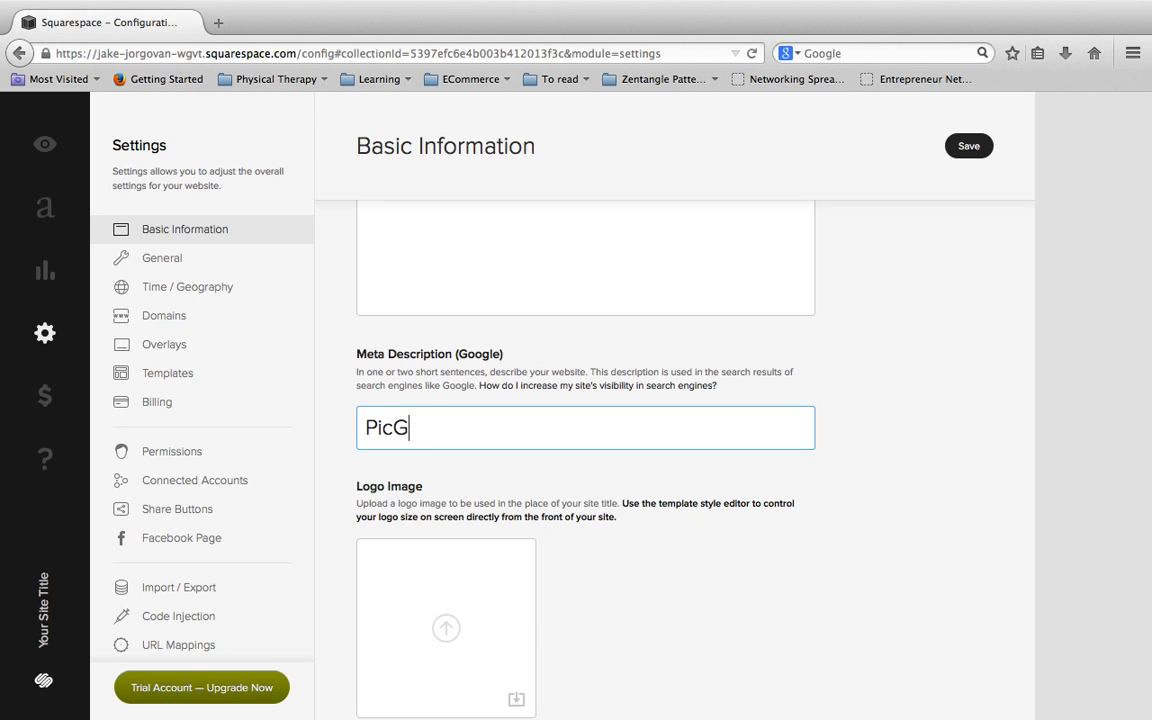
{"action": "key", "text": "BackSpace"}
{"action": "type", "text": "Buggy "}
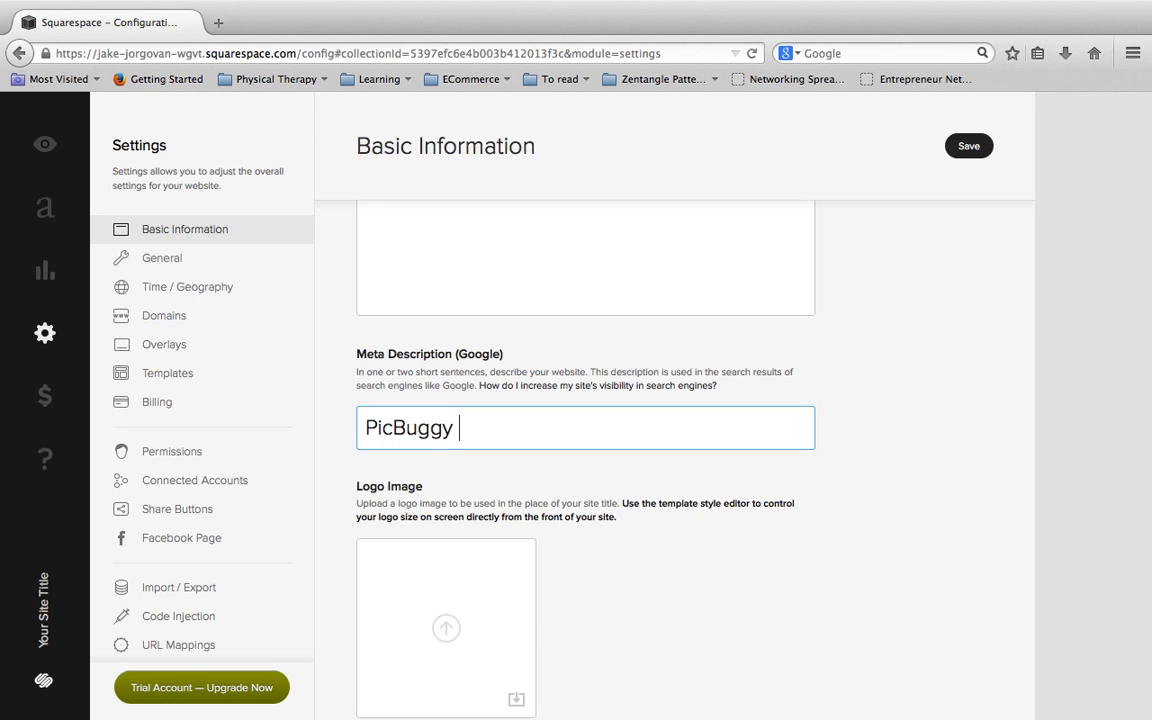
{"action": "type", "text": "posts vintage vw"}
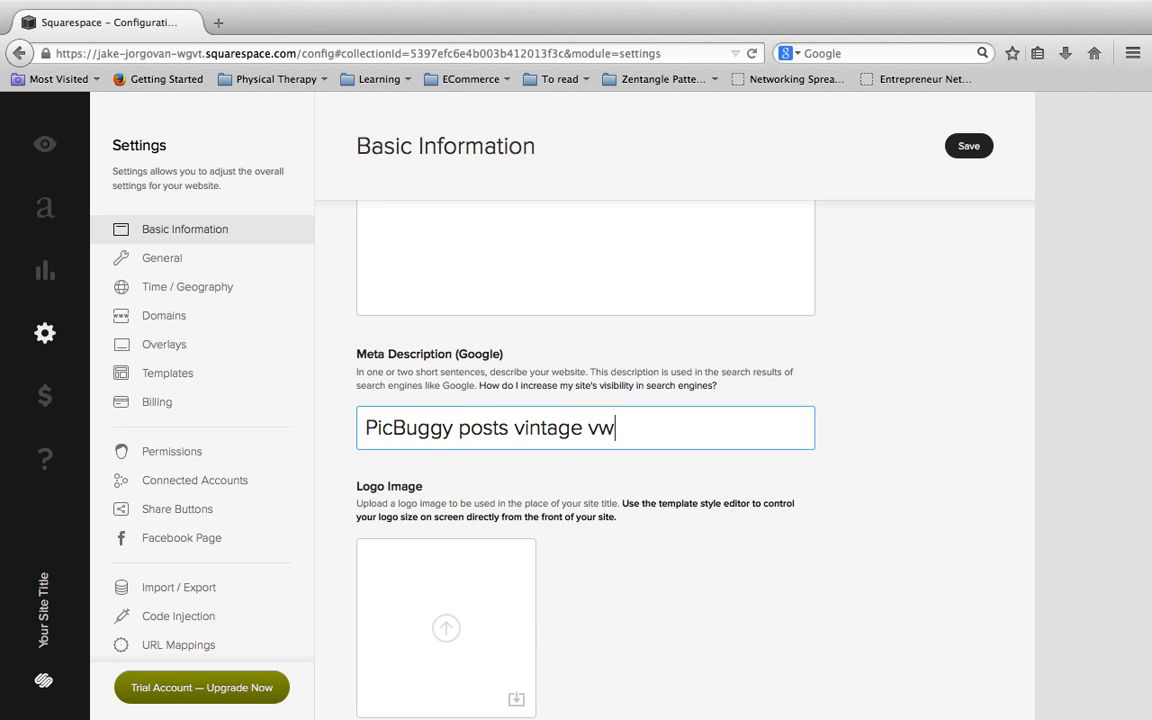
{"action": "key", "text": "BackSpace"}
{"action": "key", "text": "BackSpace"}
{"action": "type", "text": "VW bugs and buses daily"}
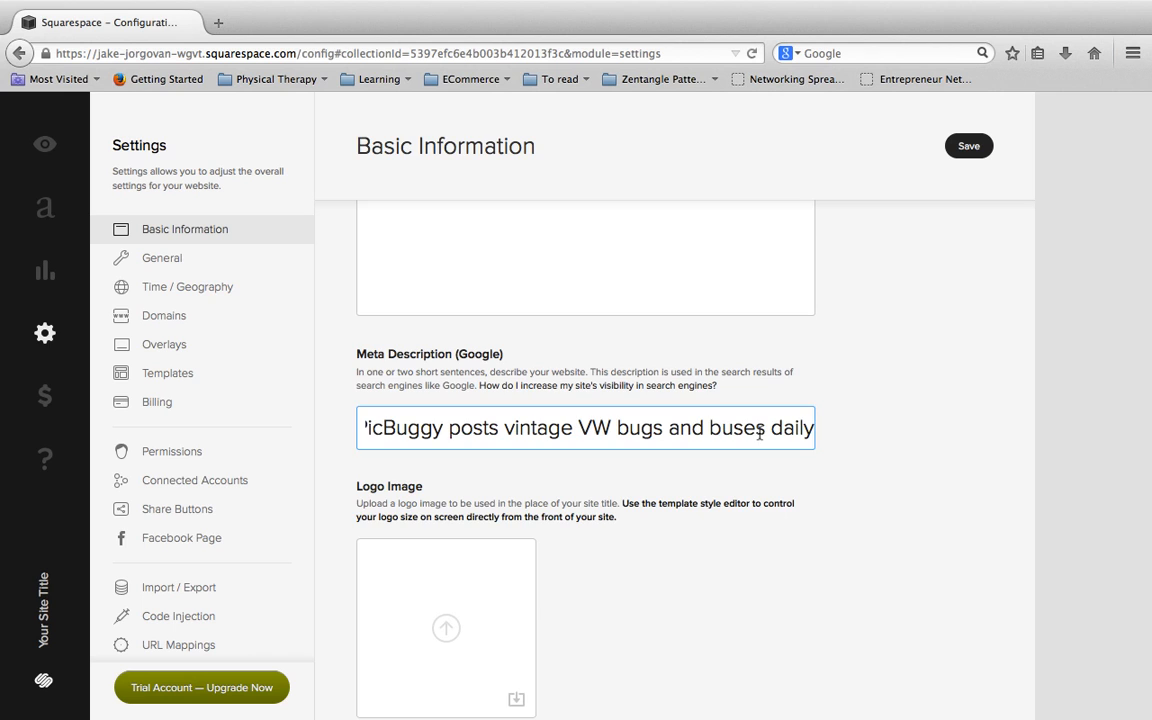
{"action": "left_click", "coordinate": [892, 465]}
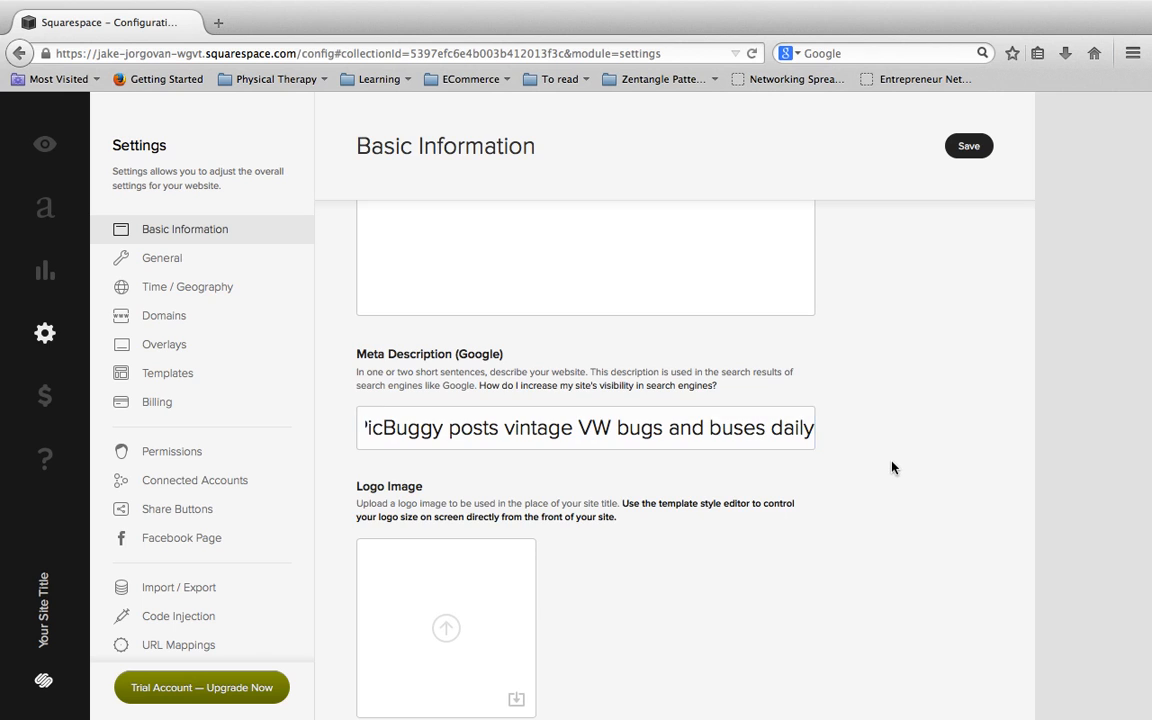
- Upload PicBuggy_Logo_700wb.jpg from the Logo folder of The VW Project as the site's logo image
{"action": "scroll", "coordinate": [893, 468], "scroll_direction": "down", "scroll_amount": 2}
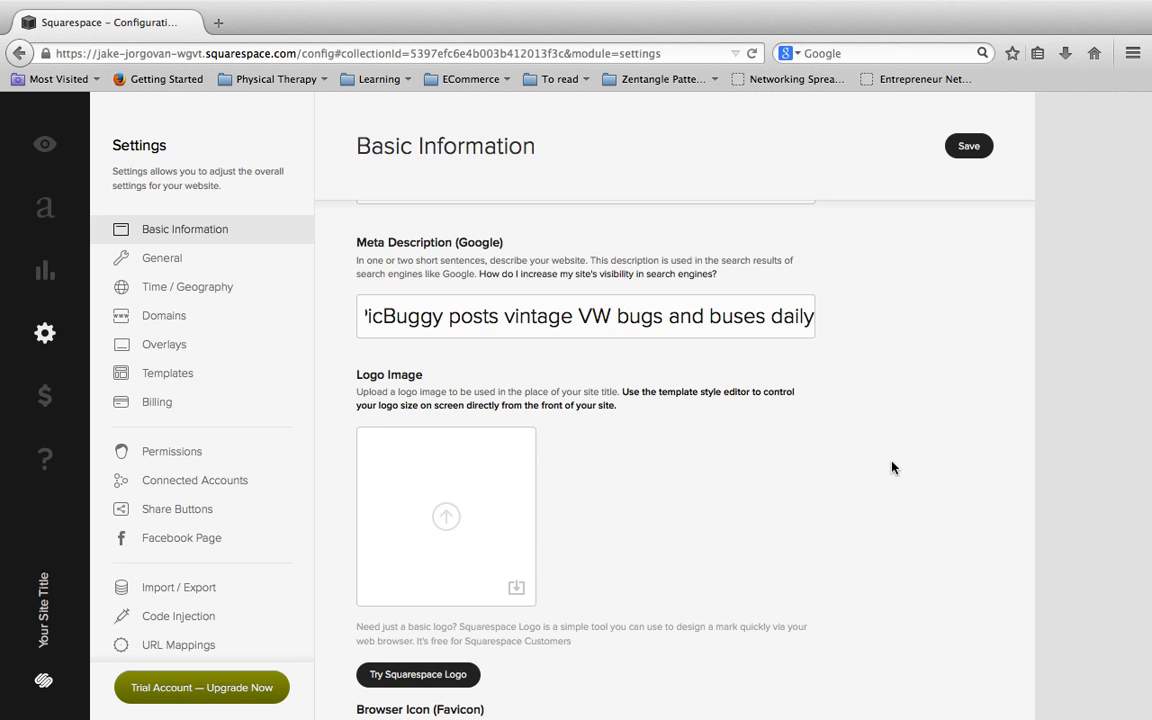
{"action": "scroll", "coordinate": [893, 467], "scroll_direction": "down", "scroll_amount": 1}
{"action": "scroll", "coordinate": [893, 467], "scroll_direction": "up", "scroll_amount": 1}
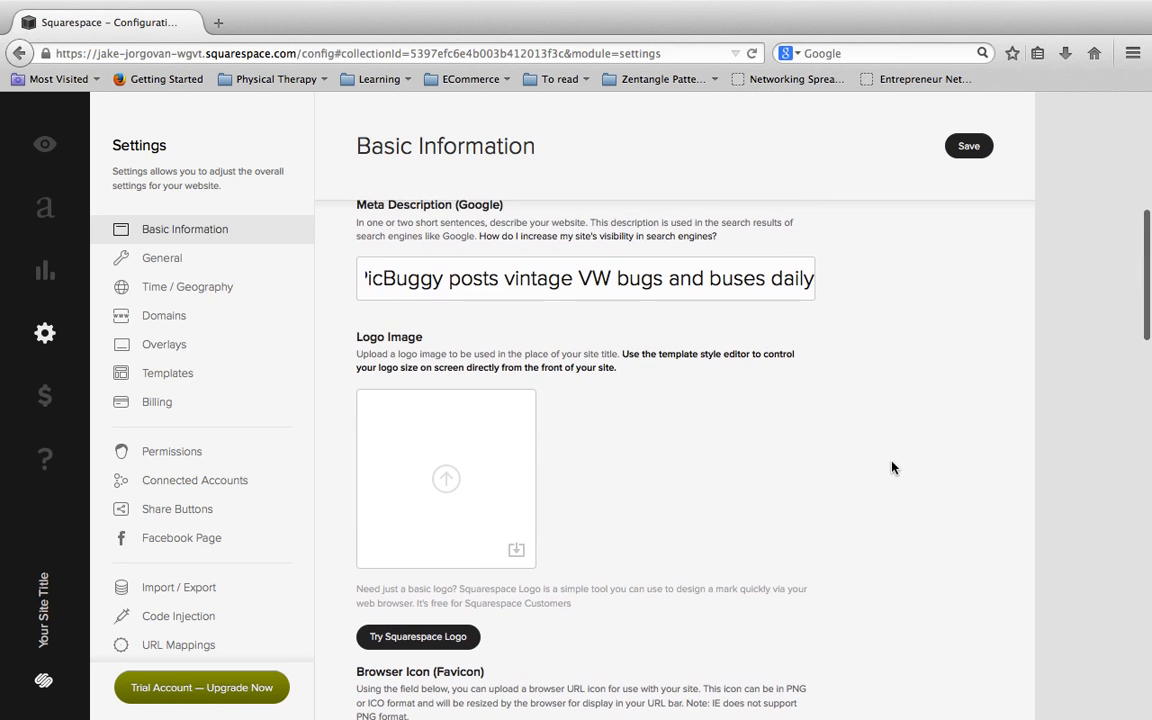
{"action": "left_click", "coordinate": [479, 474]}
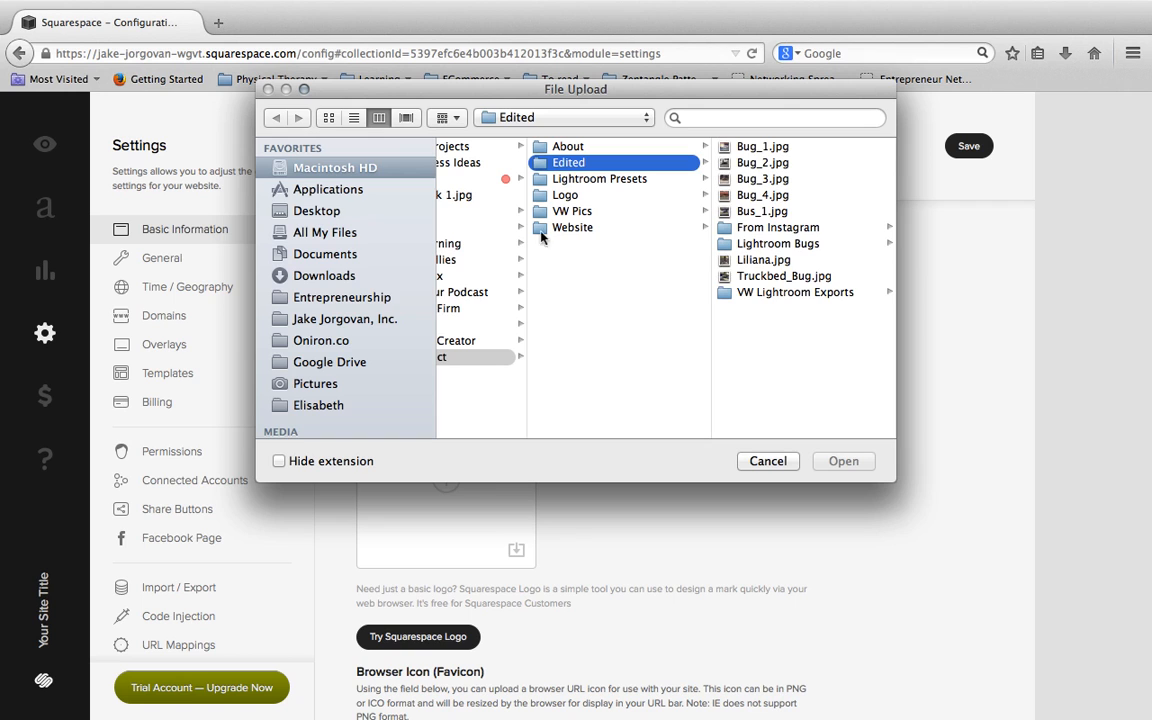
{"action": "left_click", "coordinate": [352, 299]}
{"action": "left_click", "coordinate": [490, 357]}
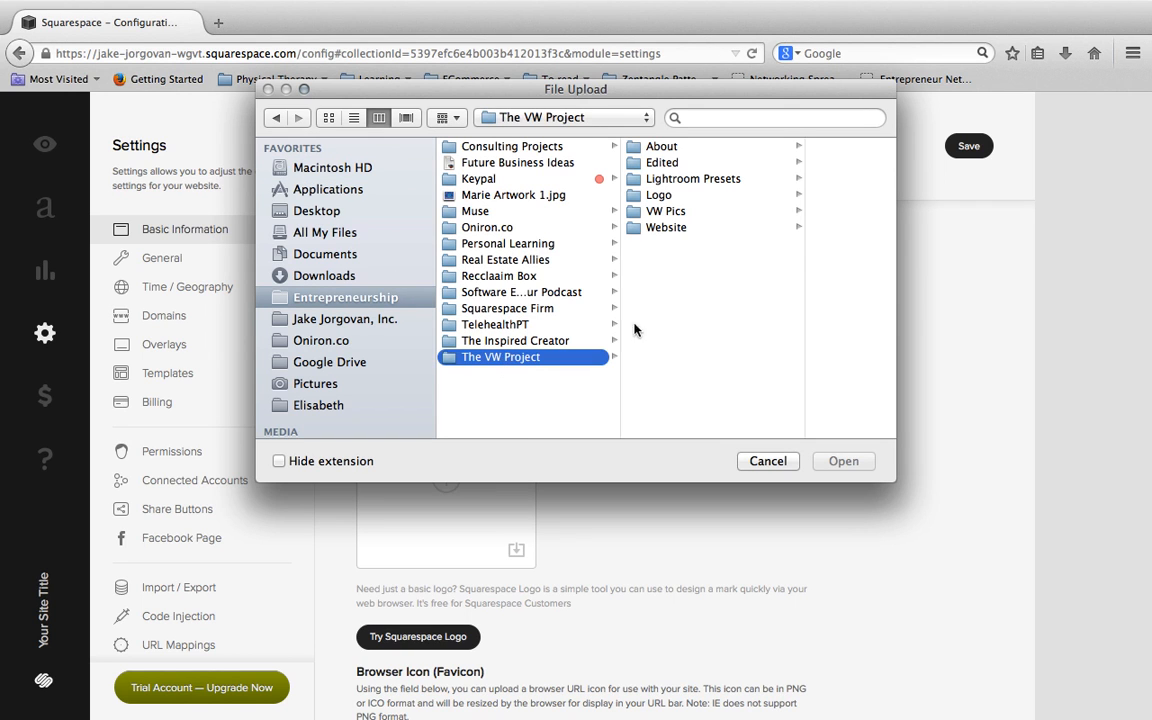
{"action": "left_click", "coordinate": [674, 199]}
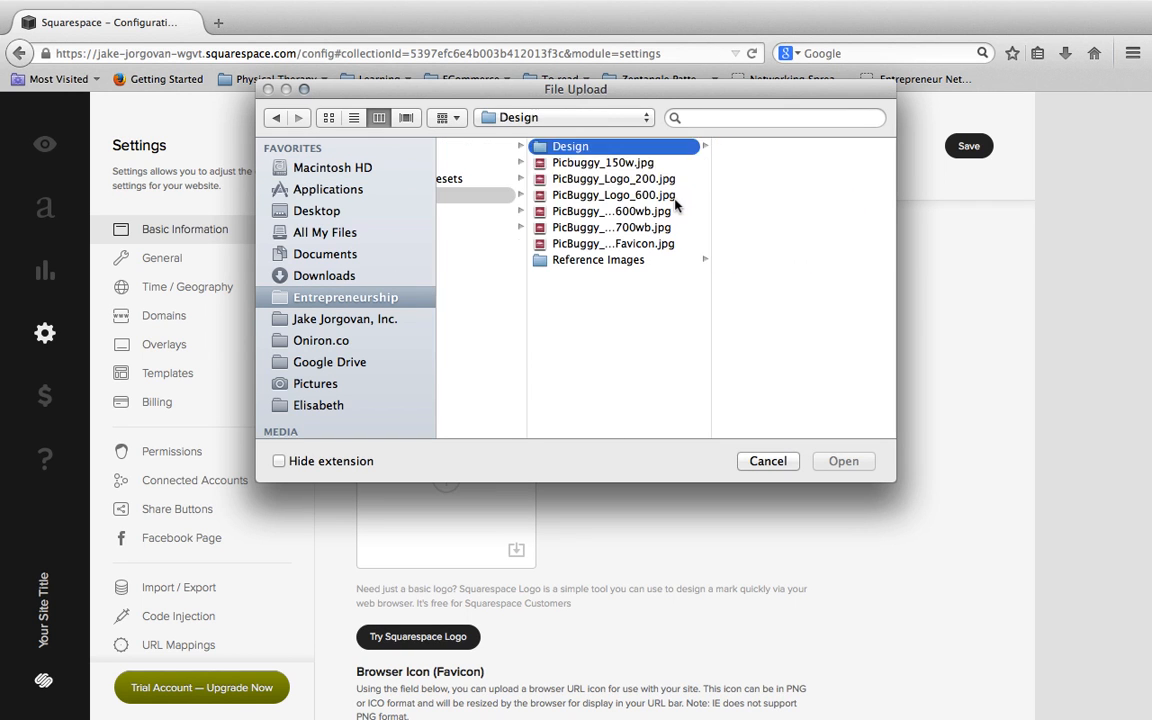
{"action": "left_click", "coordinate": [676, 204]}
{"action": "key", "text": "Down"}
{"action": "key", "text": "Down"}
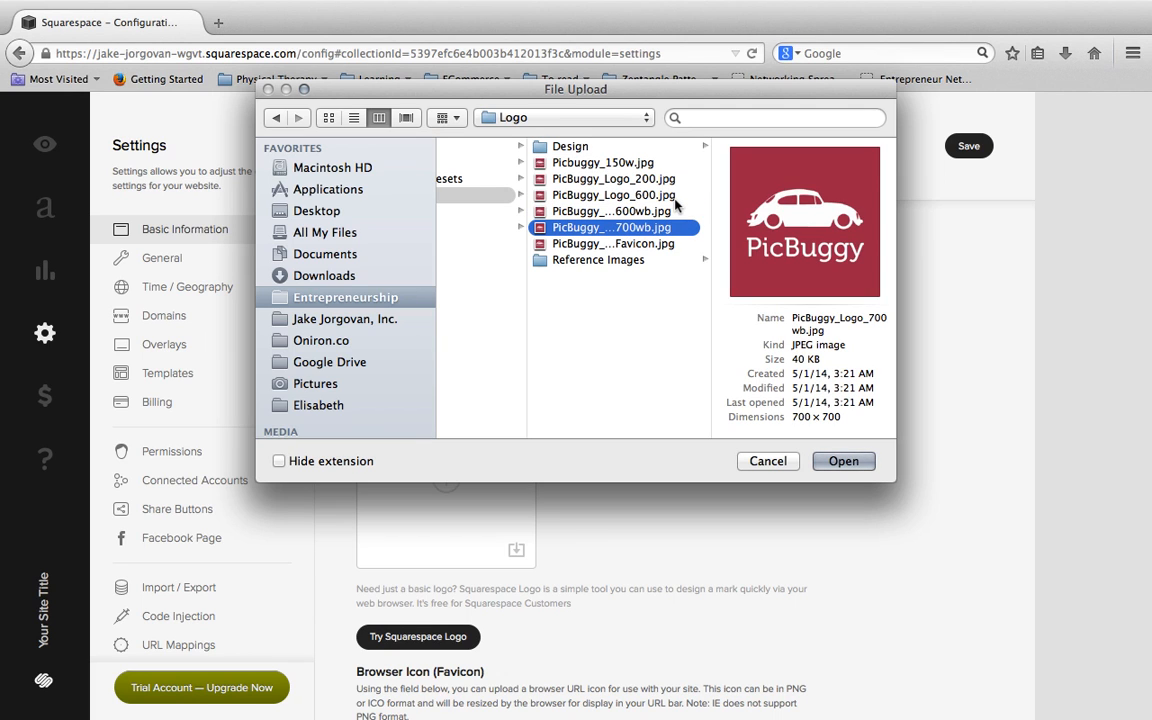
{"action": "key", "text": "Return"}
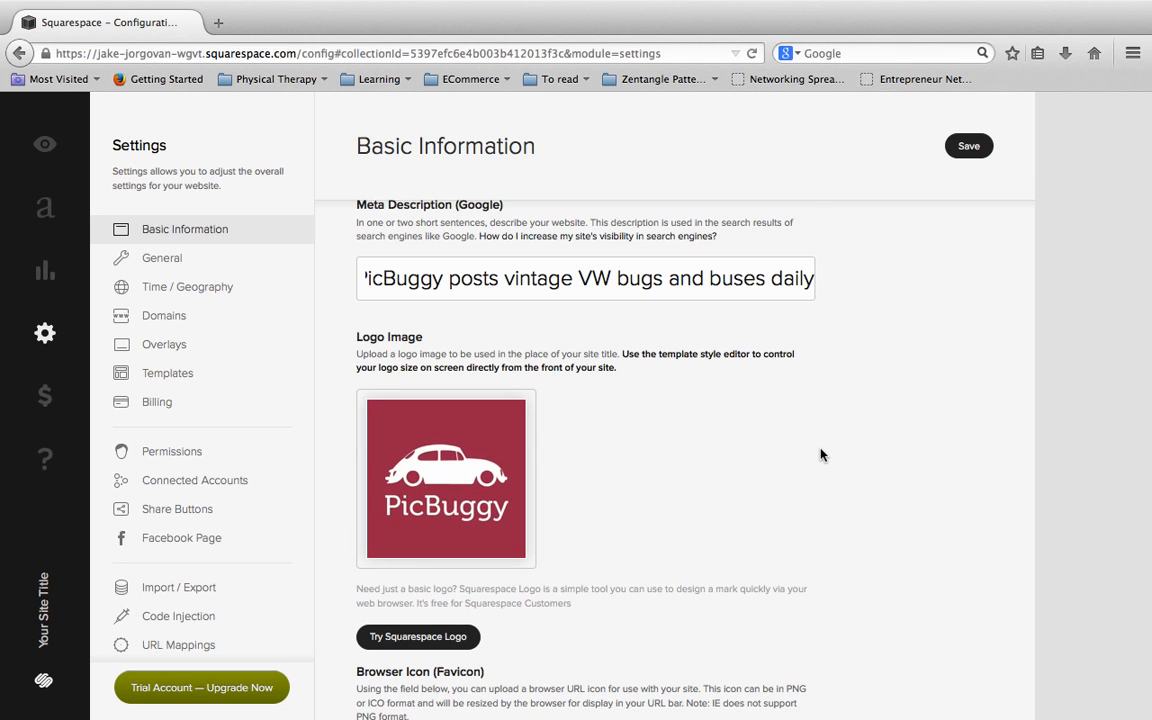
- Upload Picbuggy_150w.jpg from the Logo folder as the browser icon (favicon)
{"action": "scroll", "coordinate": [820, 455], "scroll_direction": "down", "scroll_amount": 4}
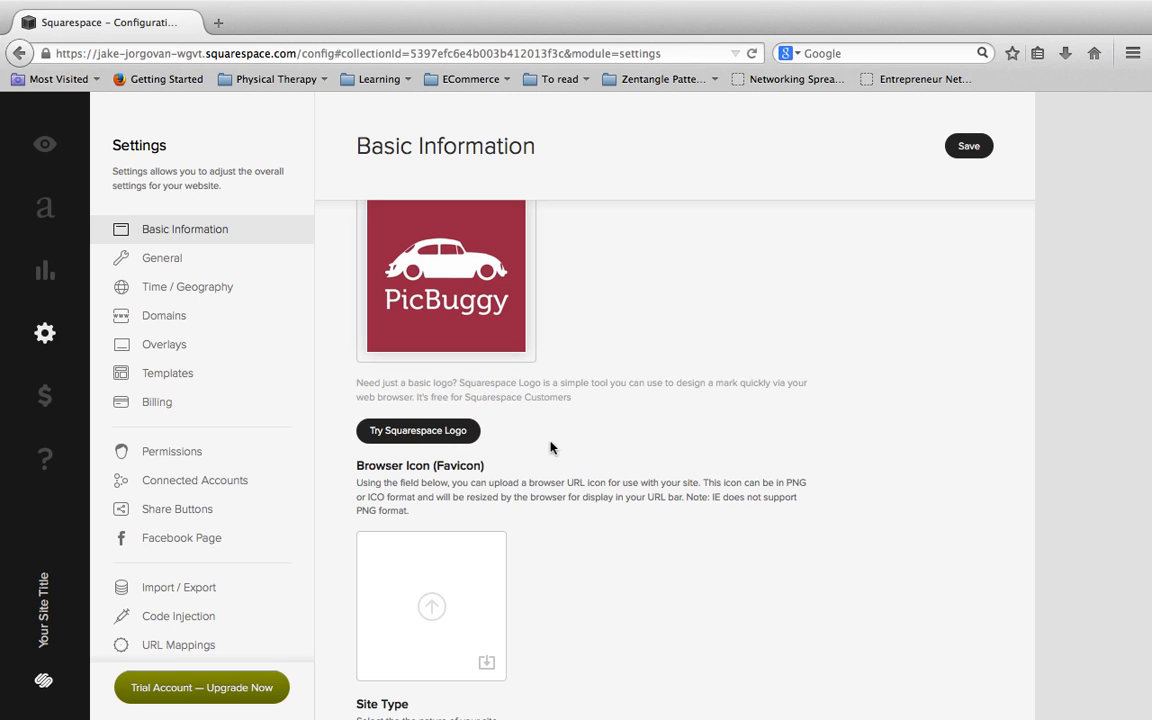
{"action": "scroll", "coordinate": [653, 435], "scroll_direction": "down", "scroll_amount": 3}
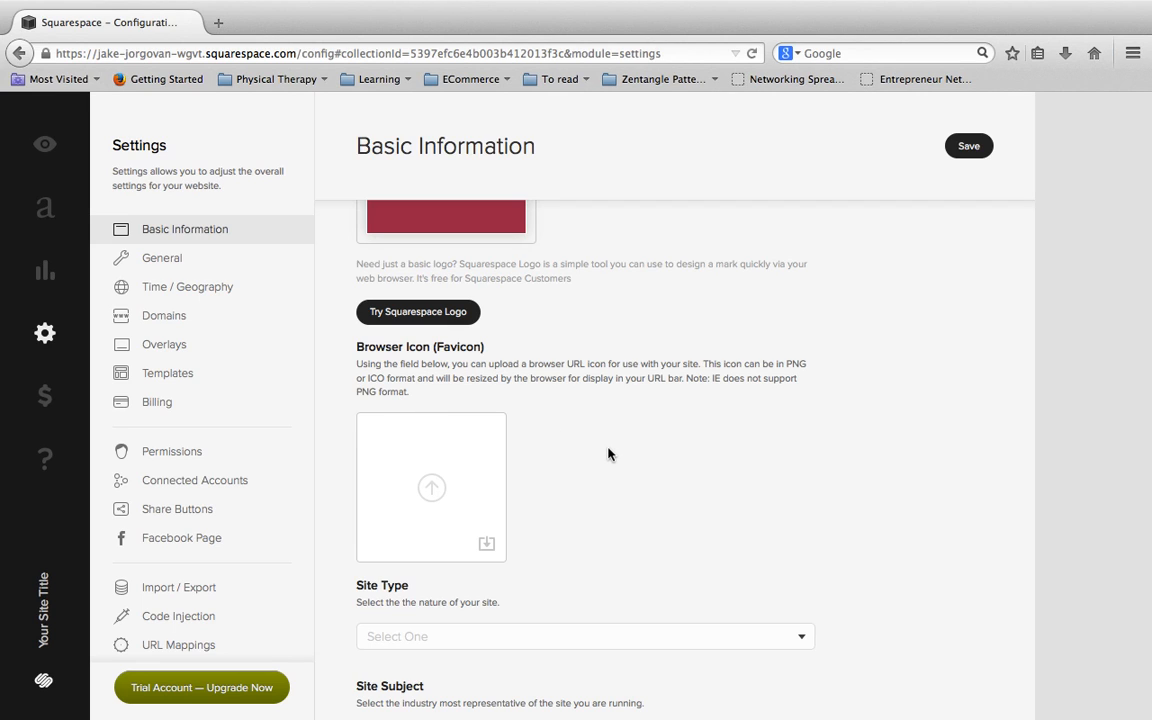
{"action": "left_click", "coordinate": [480, 462]}
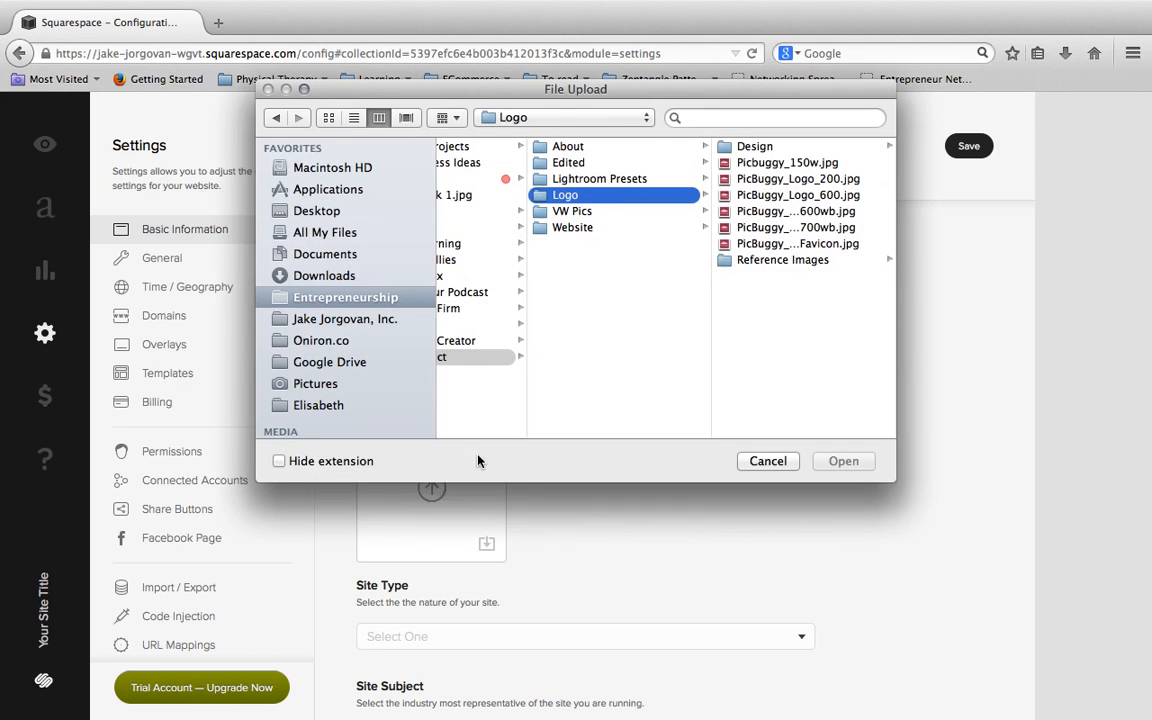
{"action": "left_click", "coordinate": [780, 164]}
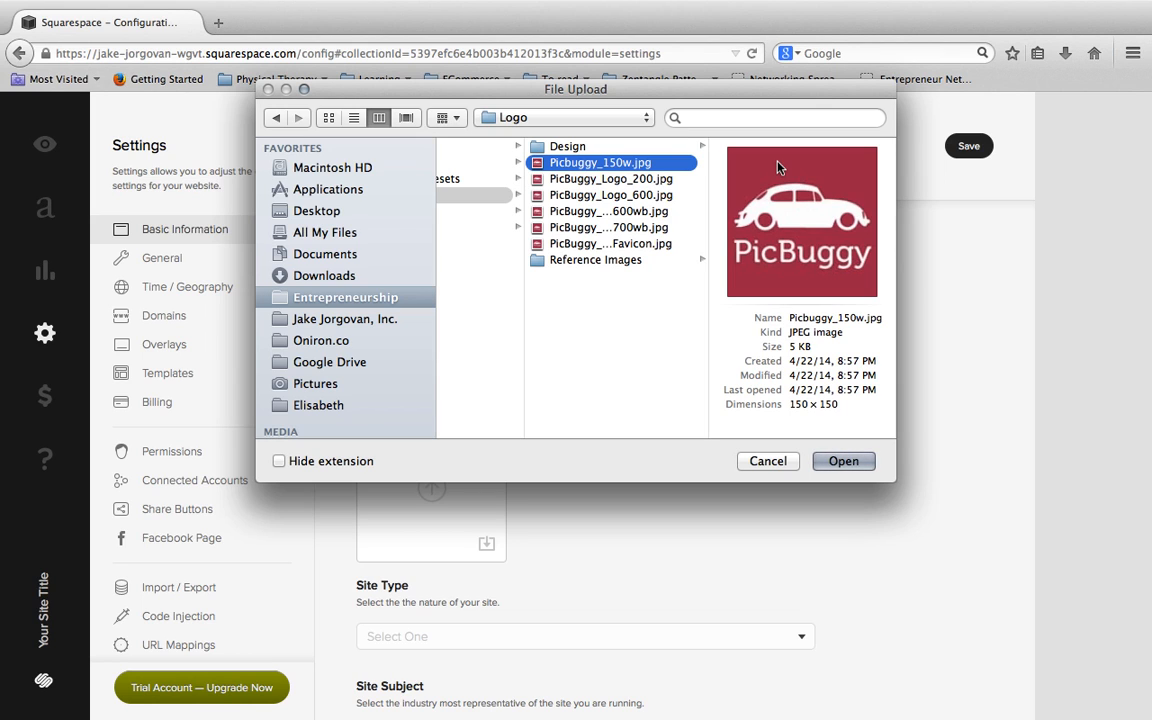
{"action": "key", "text": "Return"}
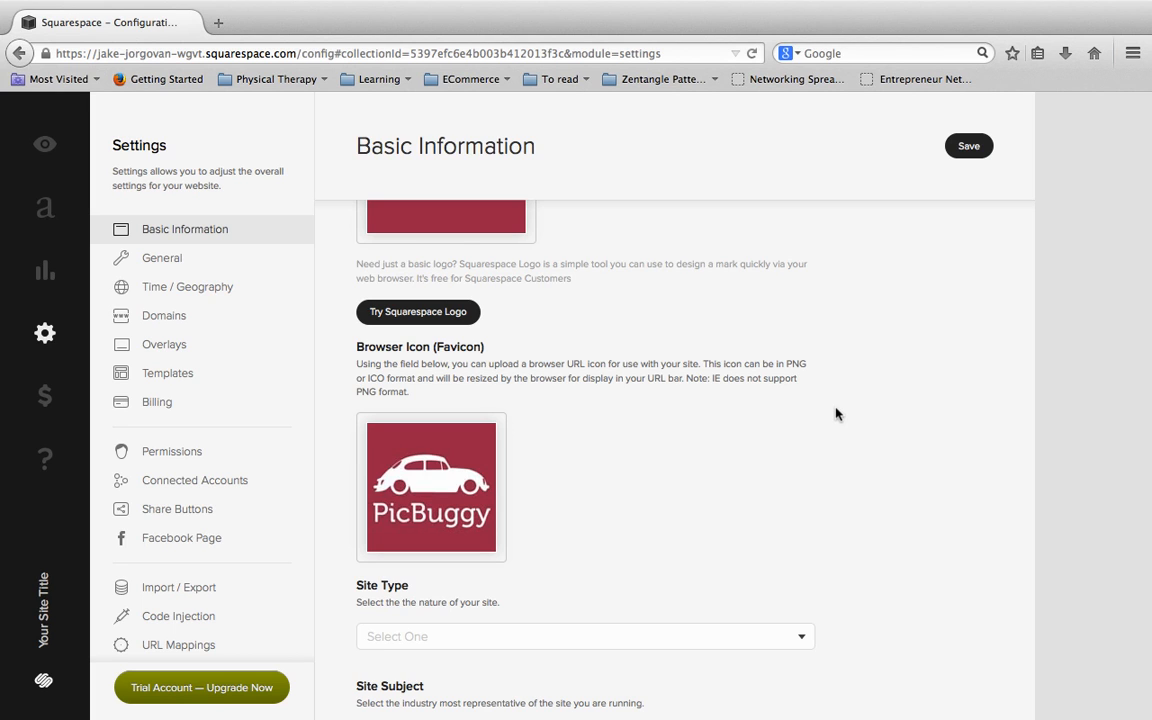
- Set the site type to Personal
{"action": "scroll", "coordinate": [837, 413], "scroll_direction": "down", "scroll_amount": 5}
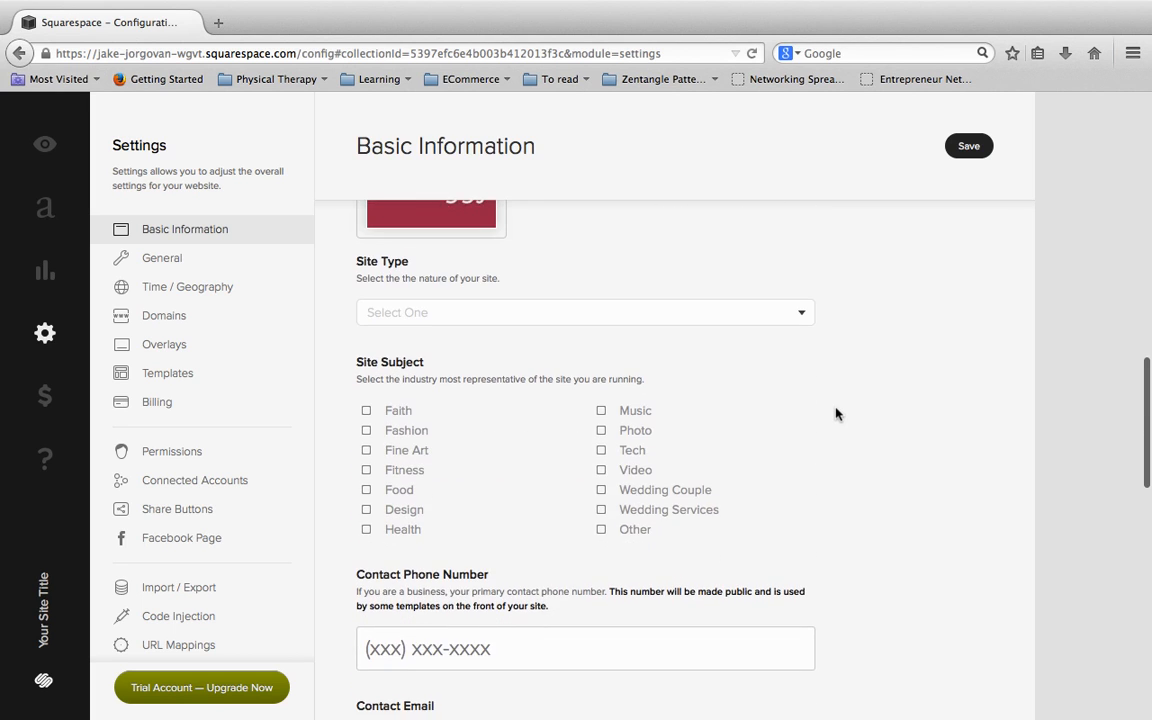
{"action": "left_click", "coordinate": [803, 316]}
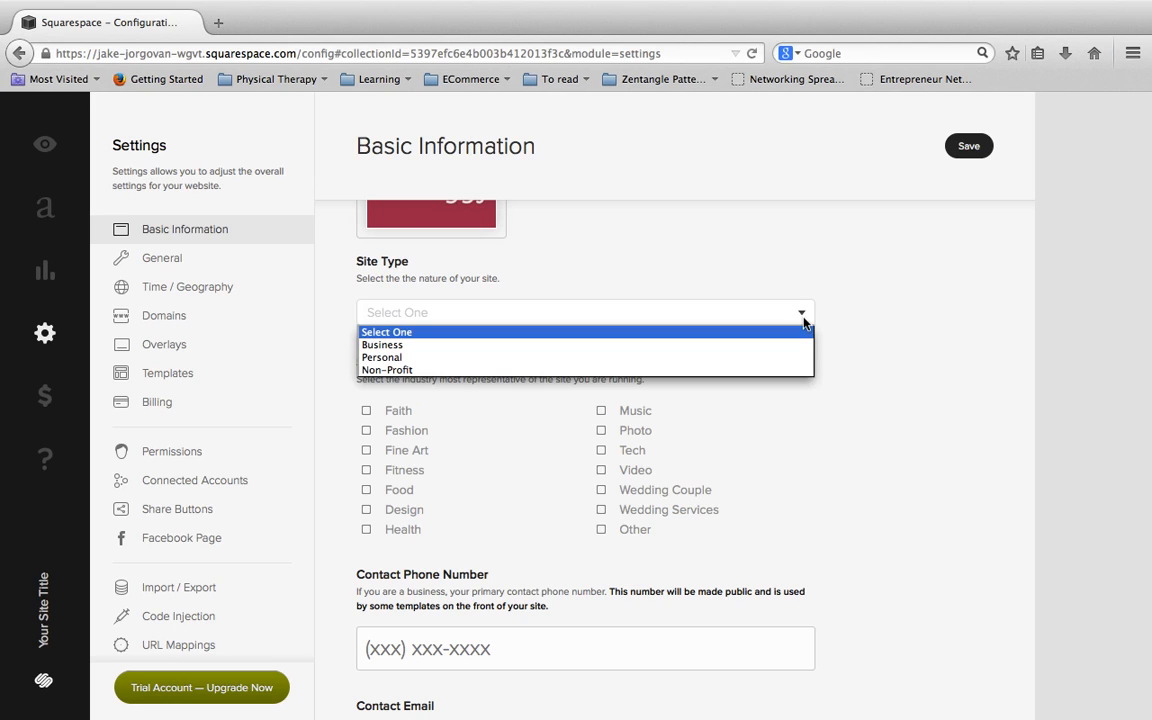
{"action": "left_click", "coordinate": [770, 357]}
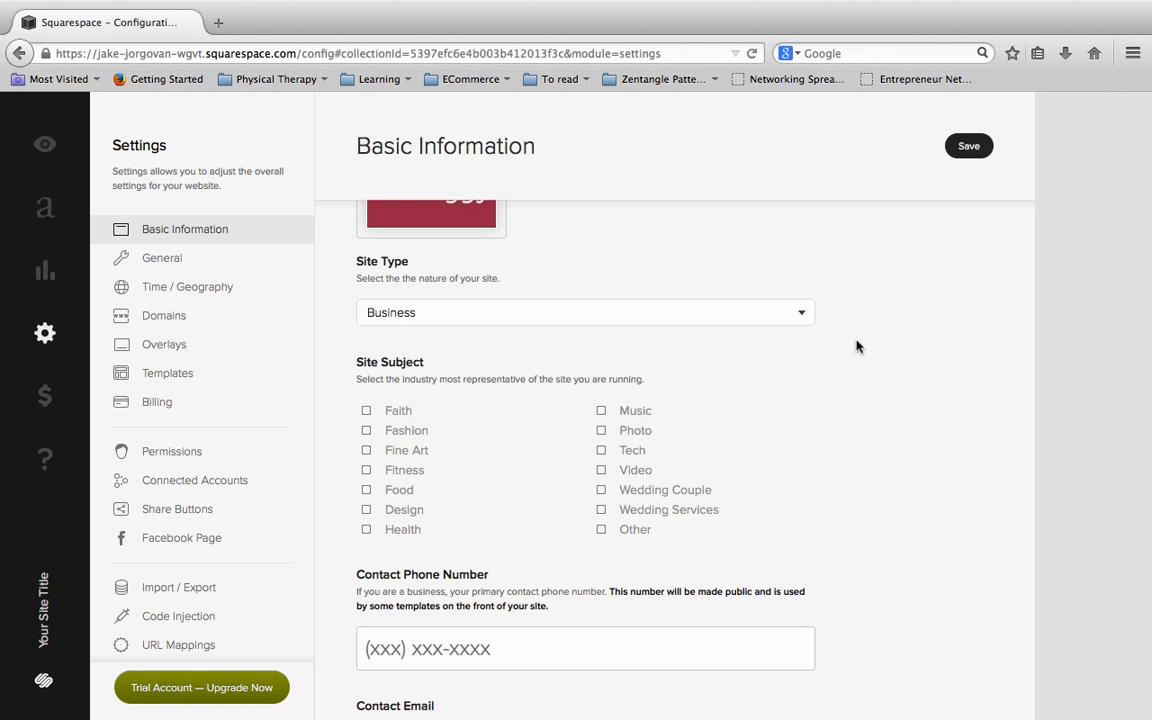
{"action": "scroll", "coordinate": [856, 346], "scroll_direction": "down", "scroll_amount": 1}
{"action": "left_click", "coordinate": [790, 279]}
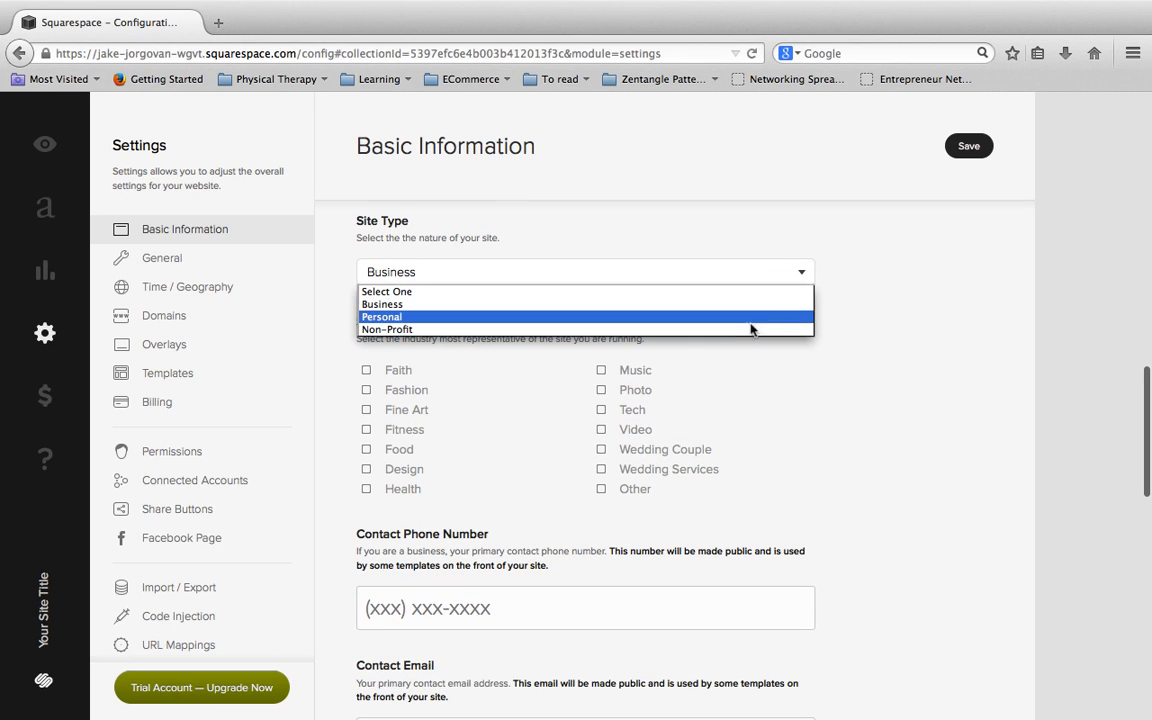
{"action": "left_click", "coordinate": [751, 318]}
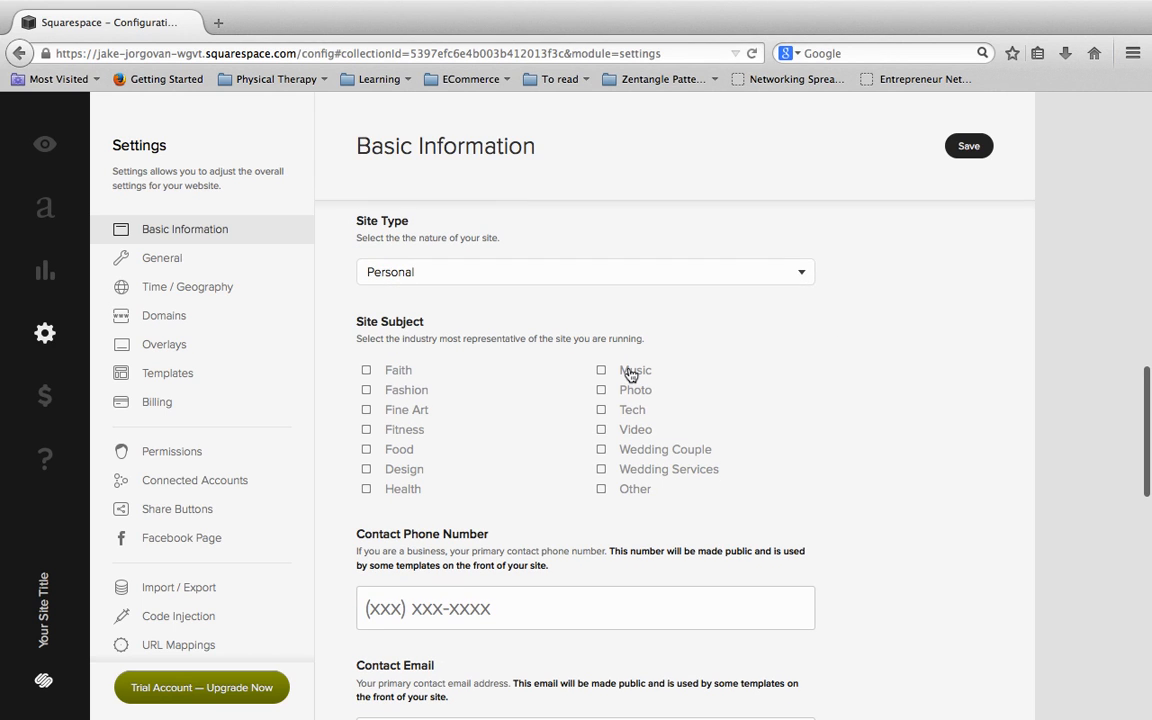
- Mark Fine Art, Design and Photo as the site subjects
{"action": "left_click", "coordinate": [366, 412]}
{"action": "left_click", "coordinate": [366, 469]}
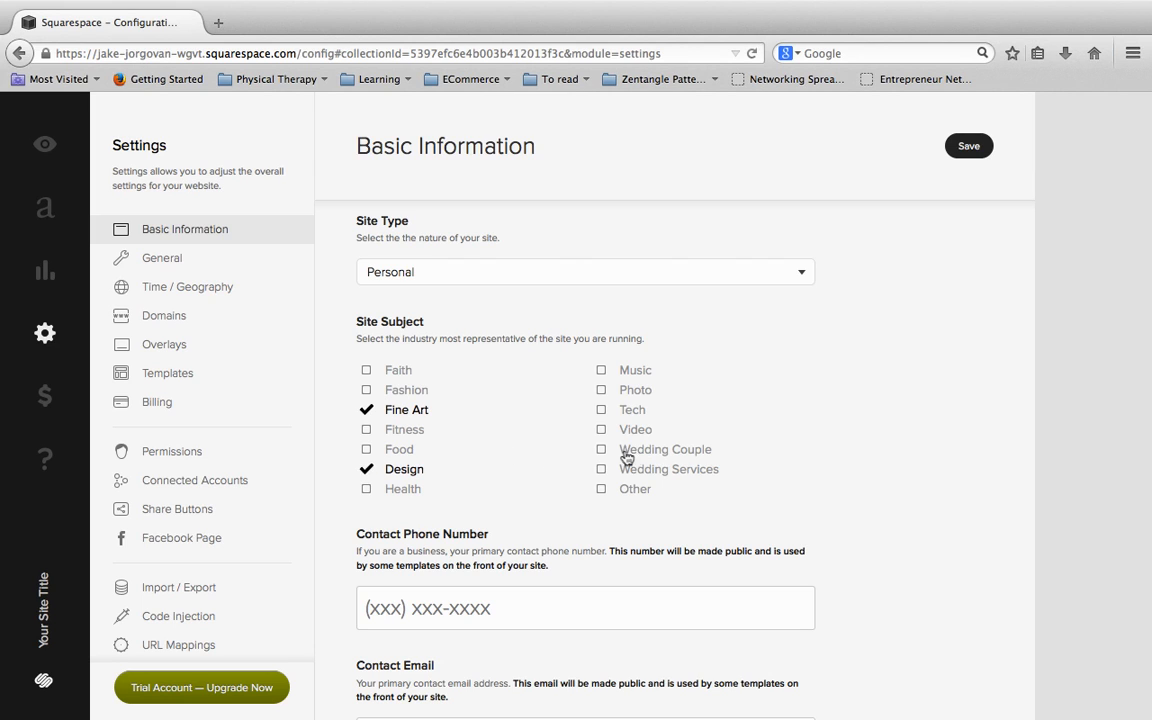
{"action": "left_click", "coordinate": [603, 390]}
{"action": "scroll", "coordinate": [843, 470], "scroll_direction": "down", "scroll_amount": 3}
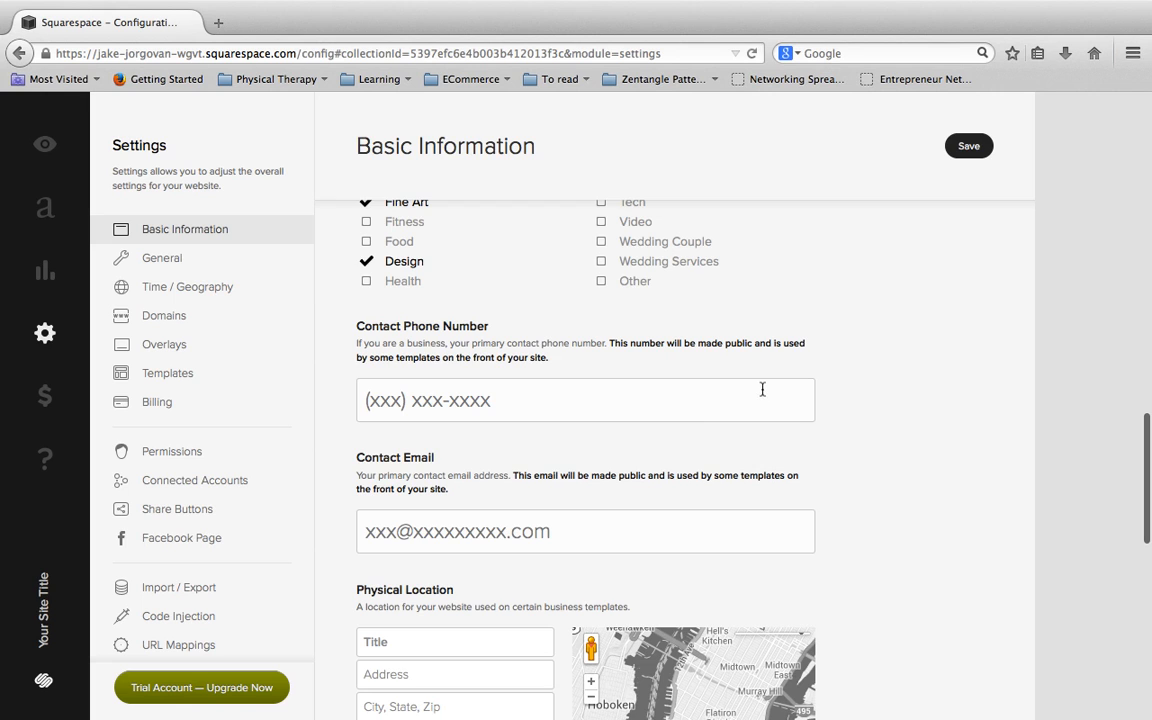
{"action": "scroll", "coordinate": [762, 389], "scroll_direction": "down", "scroll_amount": 1}
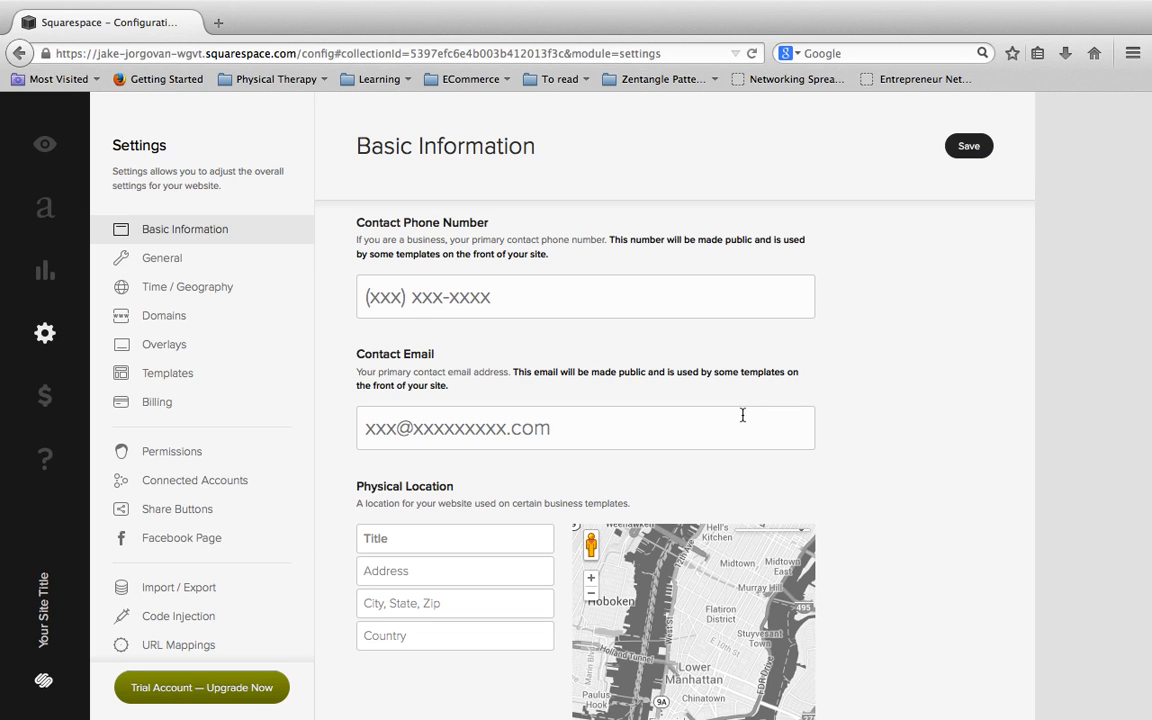
- Look through the physical location and business hours fields of Basic Information, and review the page's entries back up to the site title
{"action": "scroll", "coordinate": [741, 413], "scroll_direction": "down", "scroll_amount": 2}
{"action": "left_click", "coordinate": [520, 378]}
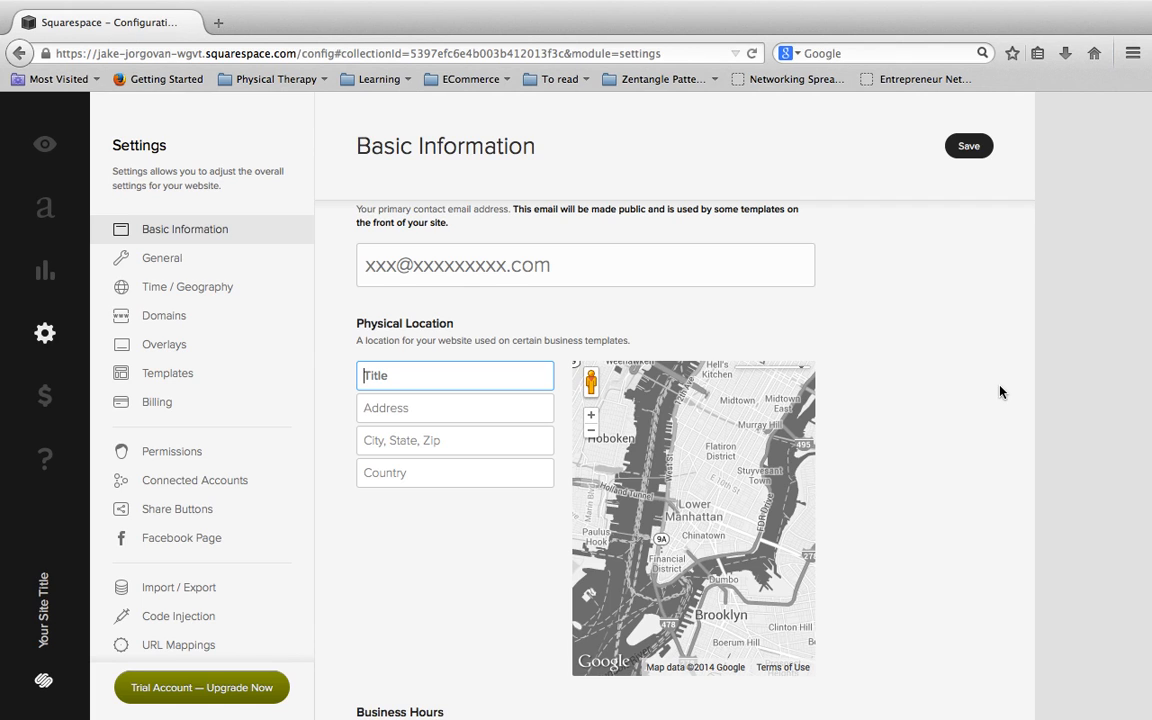
{"action": "scroll", "coordinate": [1000, 392], "scroll_direction": "down", "scroll_amount": 5}
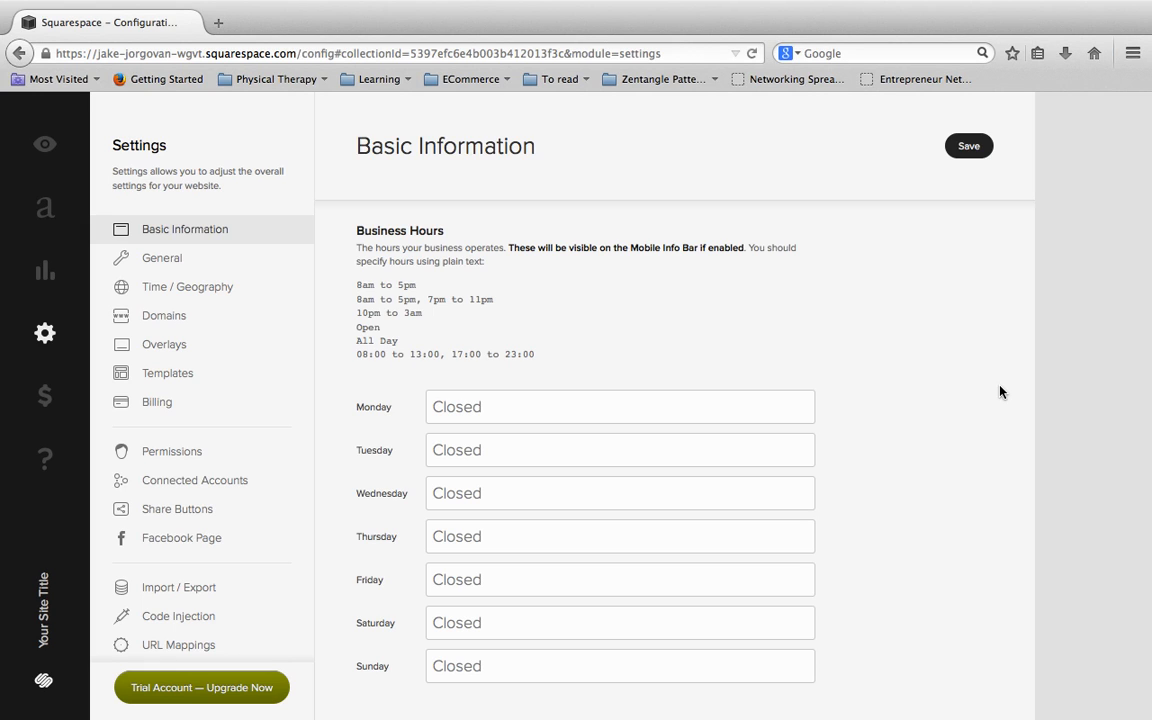
{"action": "scroll", "coordinate": [998, 400], "scroll_direction": "down", "scroll_amount": 1}
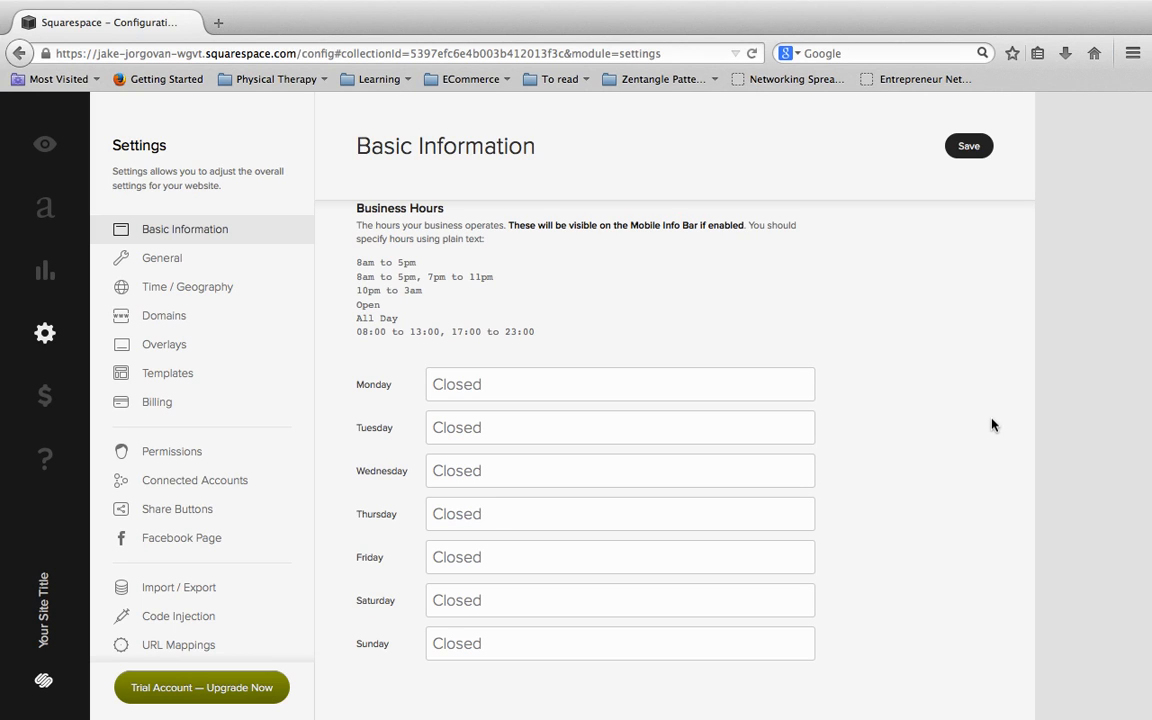
{"action": "scroll", "coordinate": [992, 425], "scroll_direction": "up", "scroll_amount": 15}
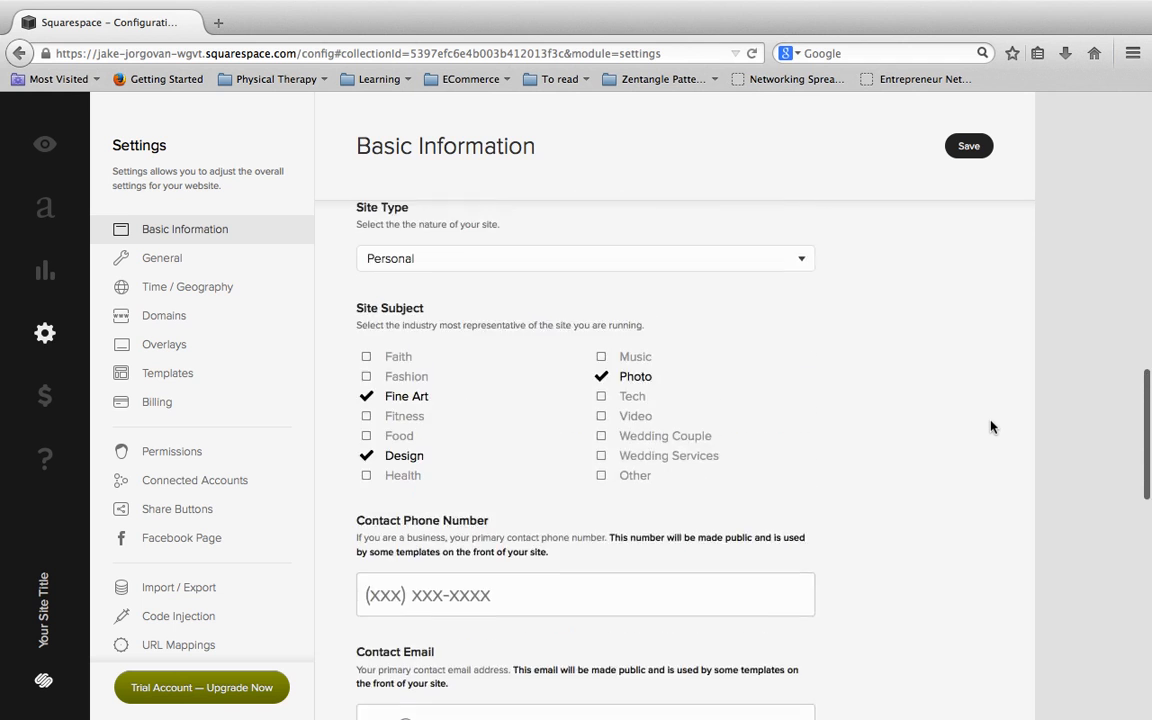
{"action": "scroll", "coordinate": [992, 427], "scroll_direction": "up", "scroll_amount": 10}
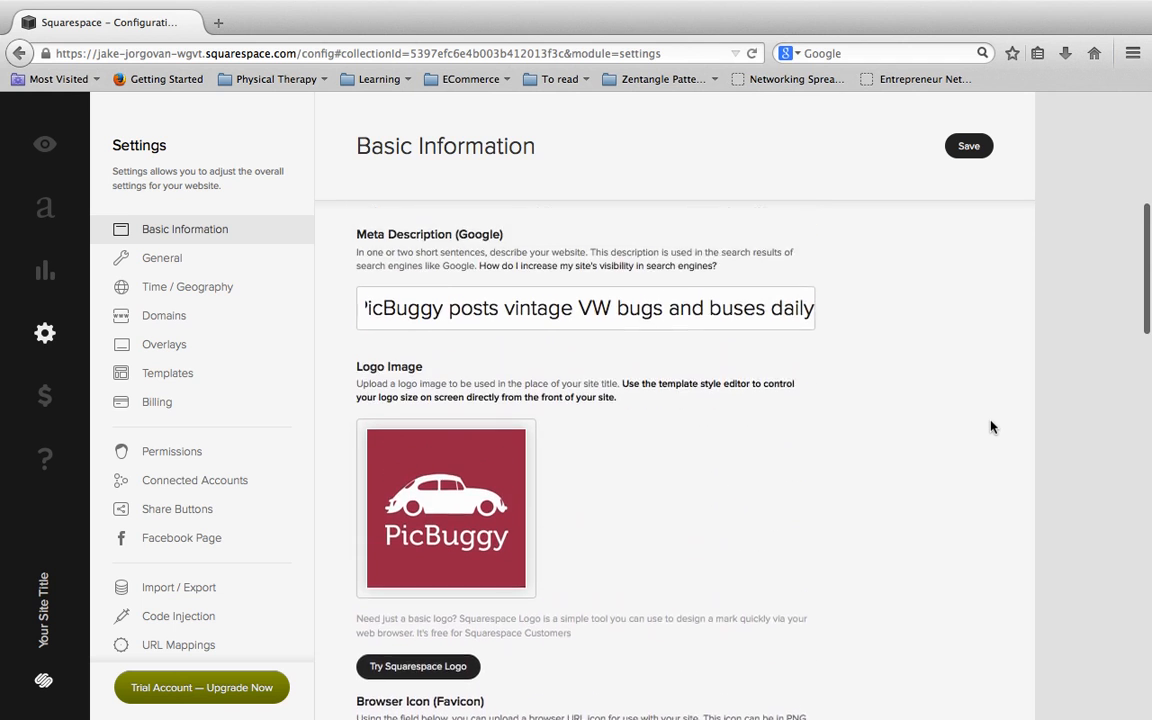
{"action": "scroll", "coordinate": [991, 425], "scroll_direction": "up", "scroll_amount": 5}
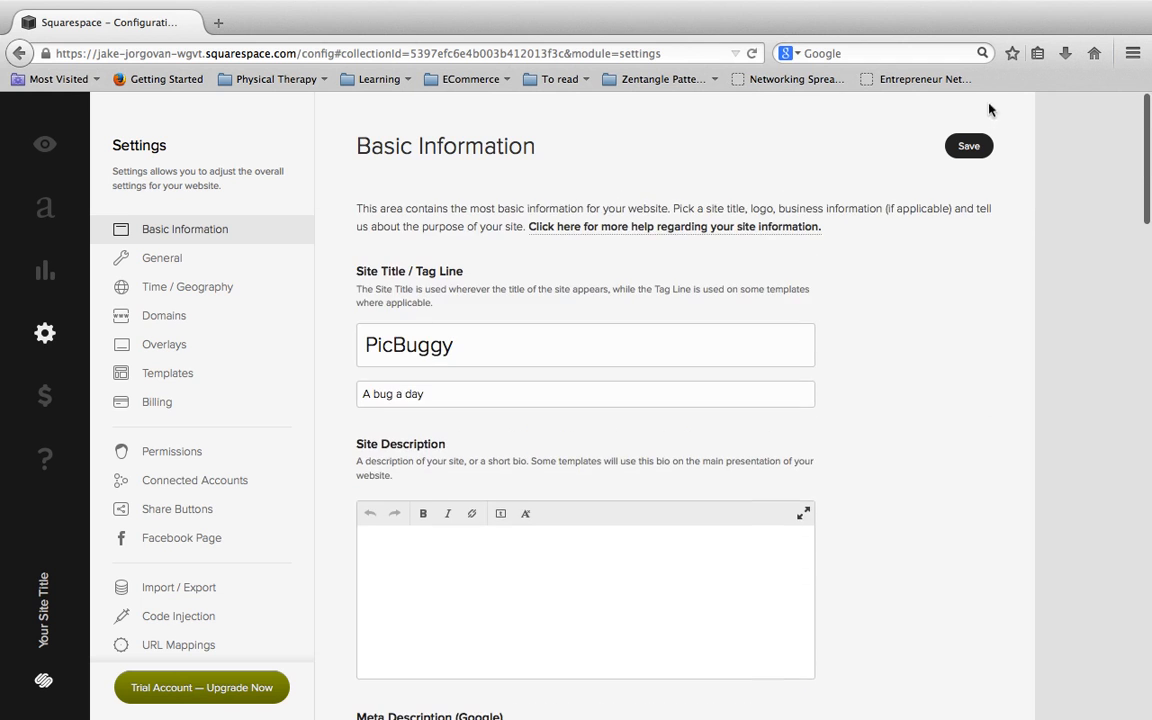